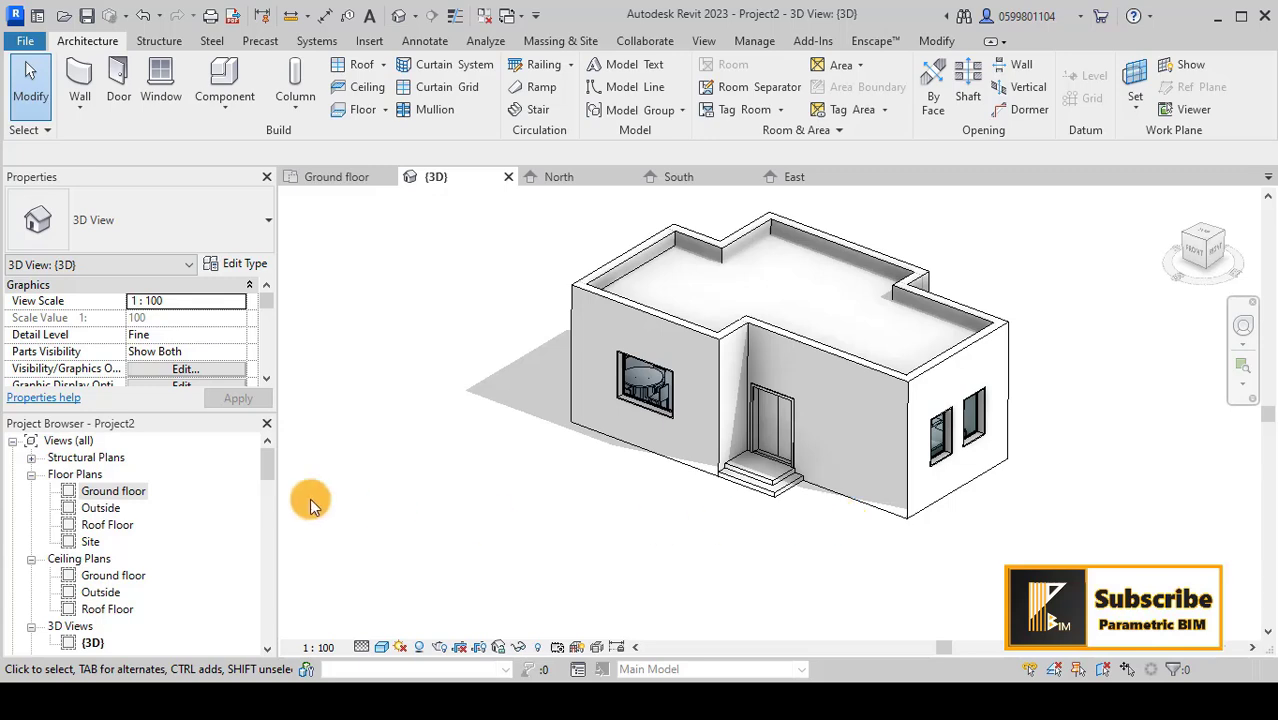
- Open the Site floor plan and zoom in on the house
{"action": "double_click", "coordinate": [89, 542]}
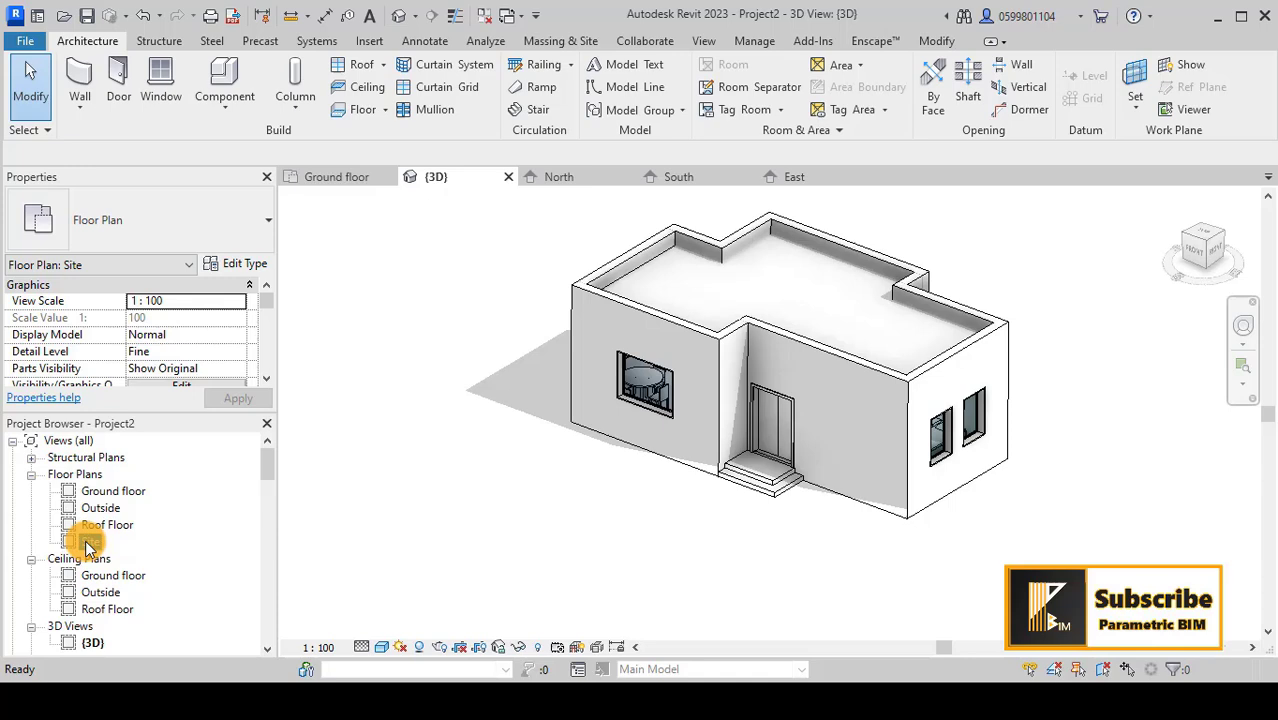
{"action": "scroll", "coordinate": [802, 395], "scroll_direction": "up", "scroll_amount": 5}
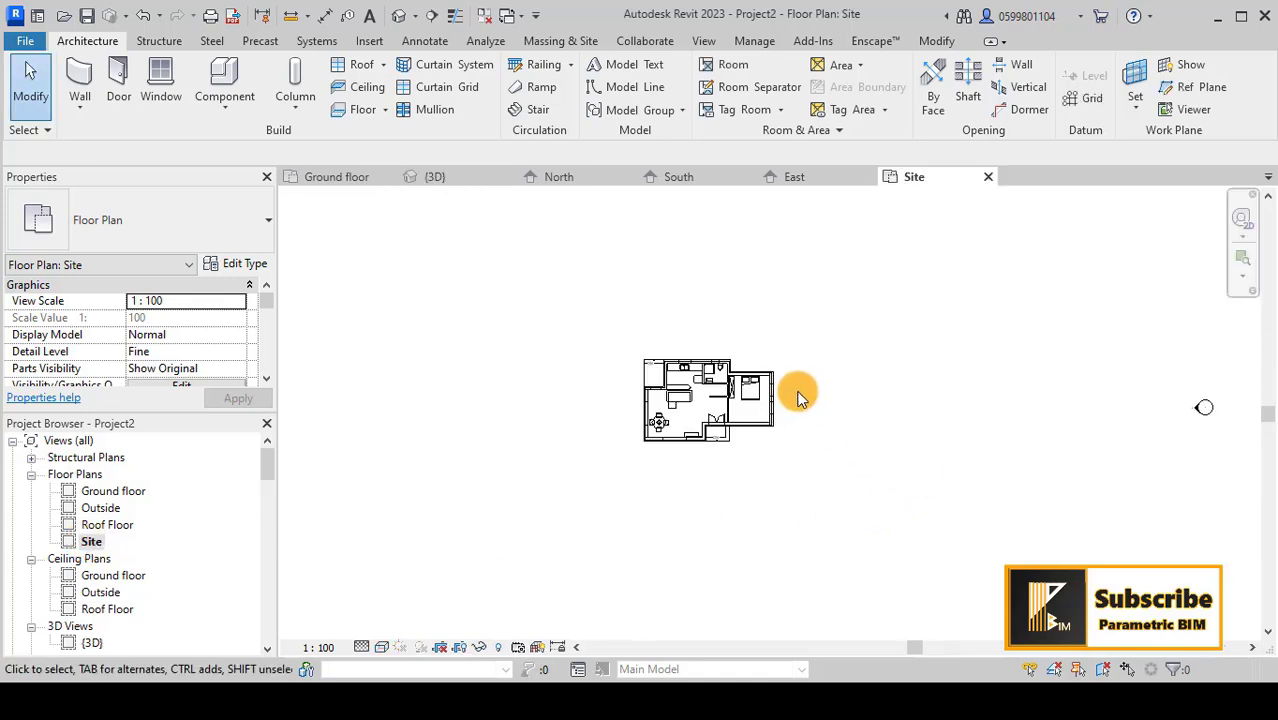
{"action": "scroll", "coordinate": [915, 410], "scroll_direction": "up", "scroll_amount": 4}
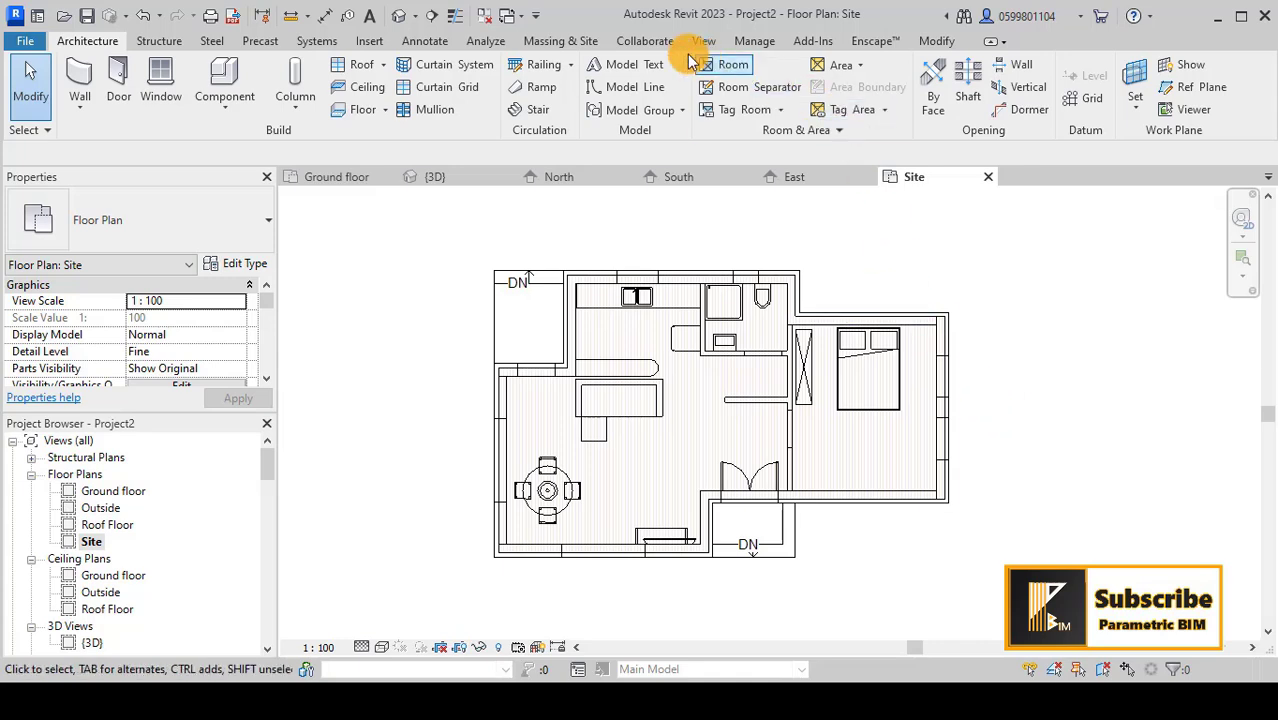
{"action": "left_click", "coordinate": [562, 41]}
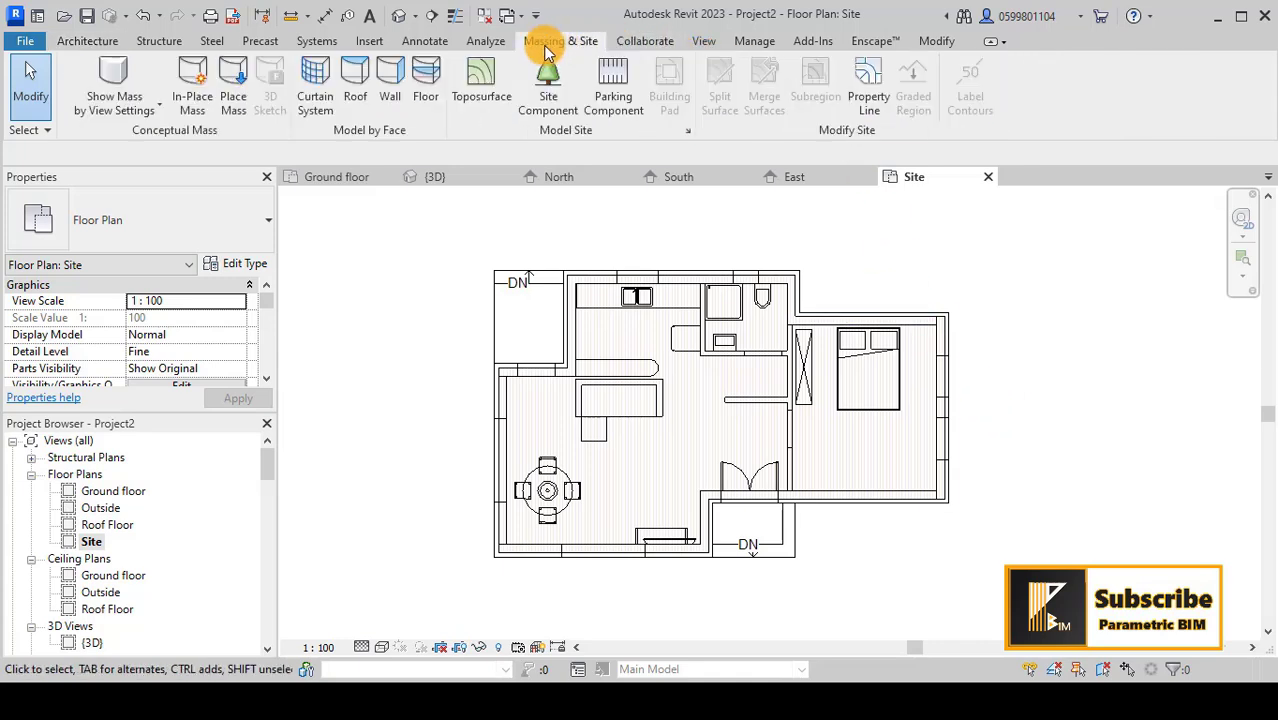
{"action": "left_click", "coordinate": [482, 86]}
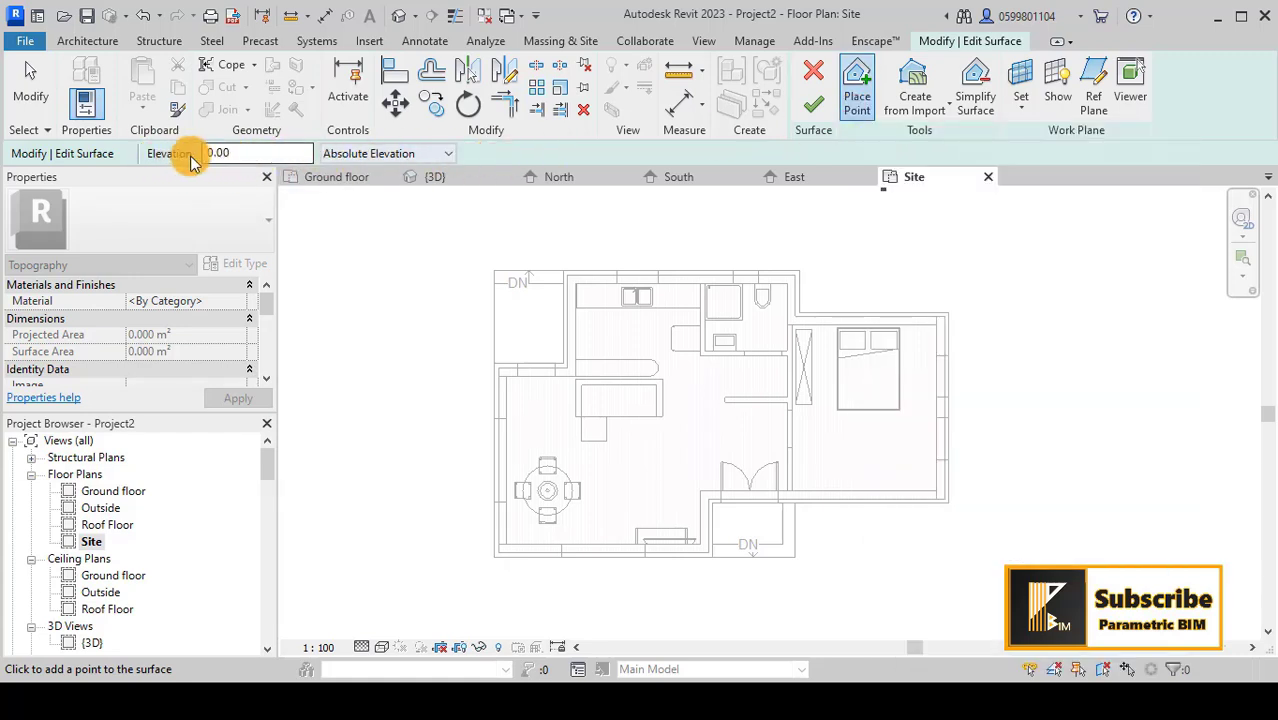
{"action": "scroll", "coordinate": [765, 465], "scroll_direction": "down", "scroll_amount": 2}
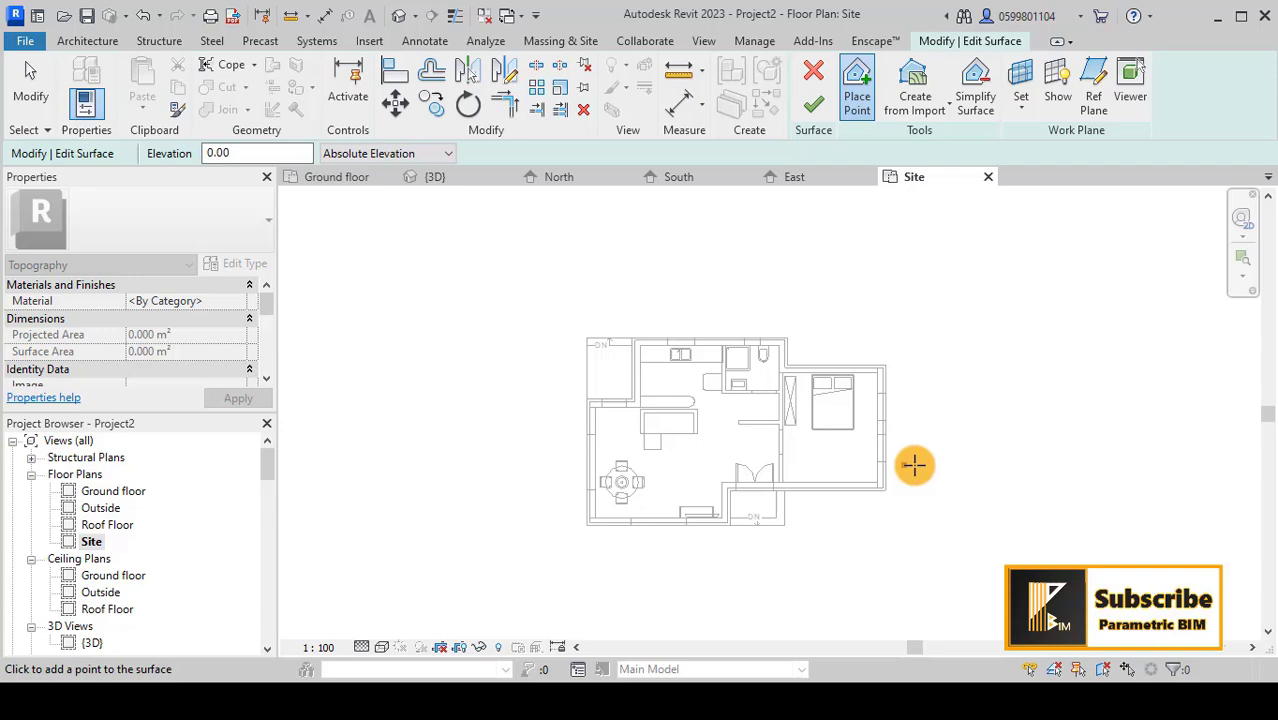
{"action": "middle_click_drag", "start_coordinate": [913, 465], "coordinate": [927, 491]}
{"action": "scroll", "coordinate": [923, 489], "scroll_direction": "up", "scroll_amount": 2}
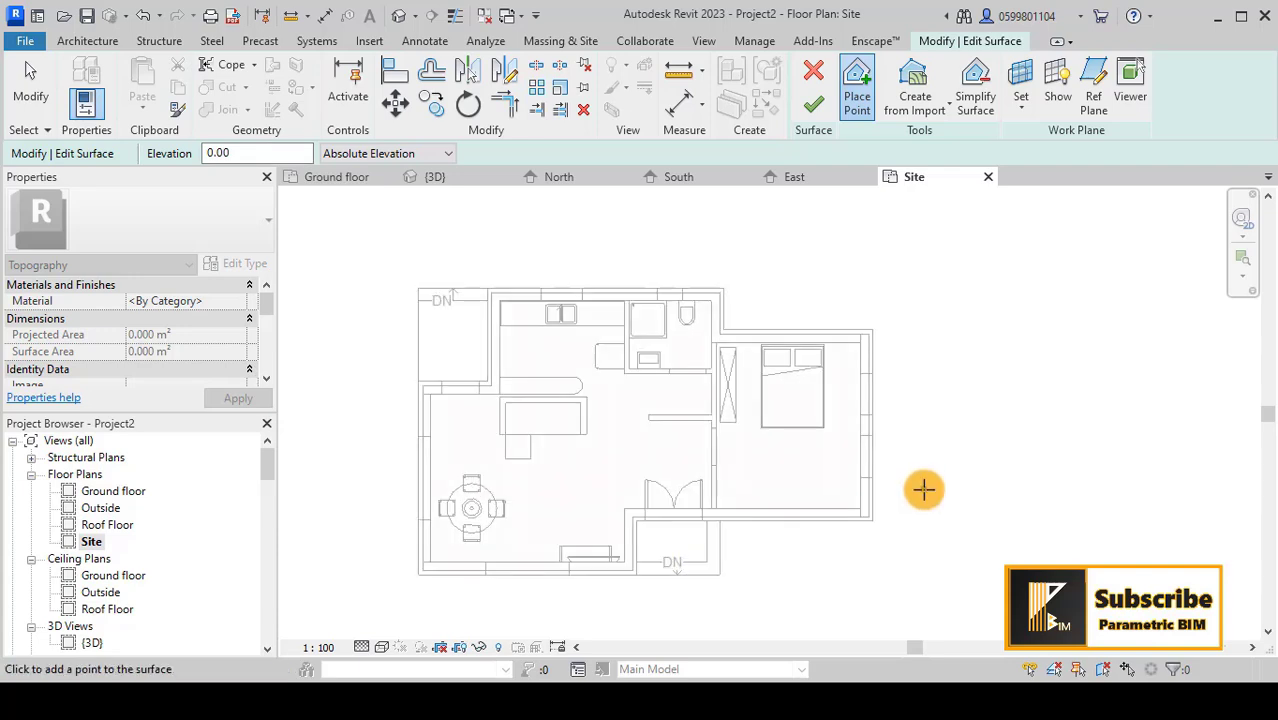
{"action": "left_click", "coordinate": [813, 70]}
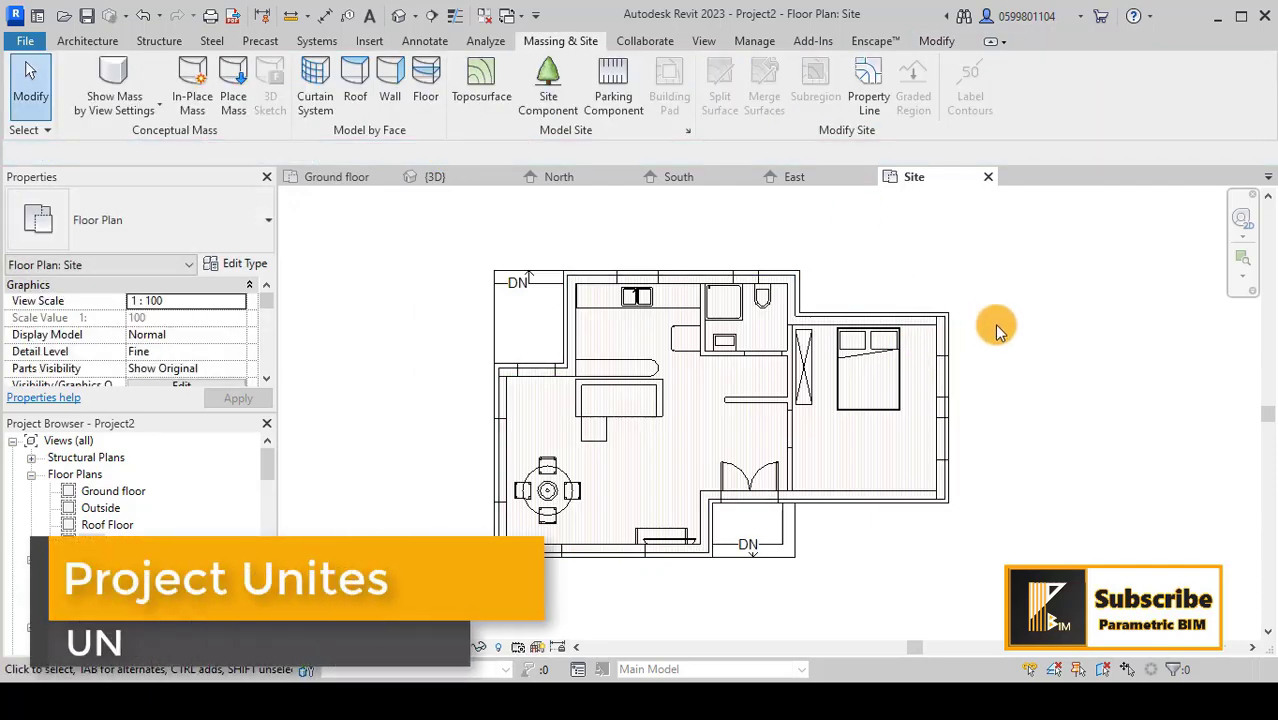
- Change the project Length unit from centimeters to meters in Project Units
{"action": "key", "text": "n"}
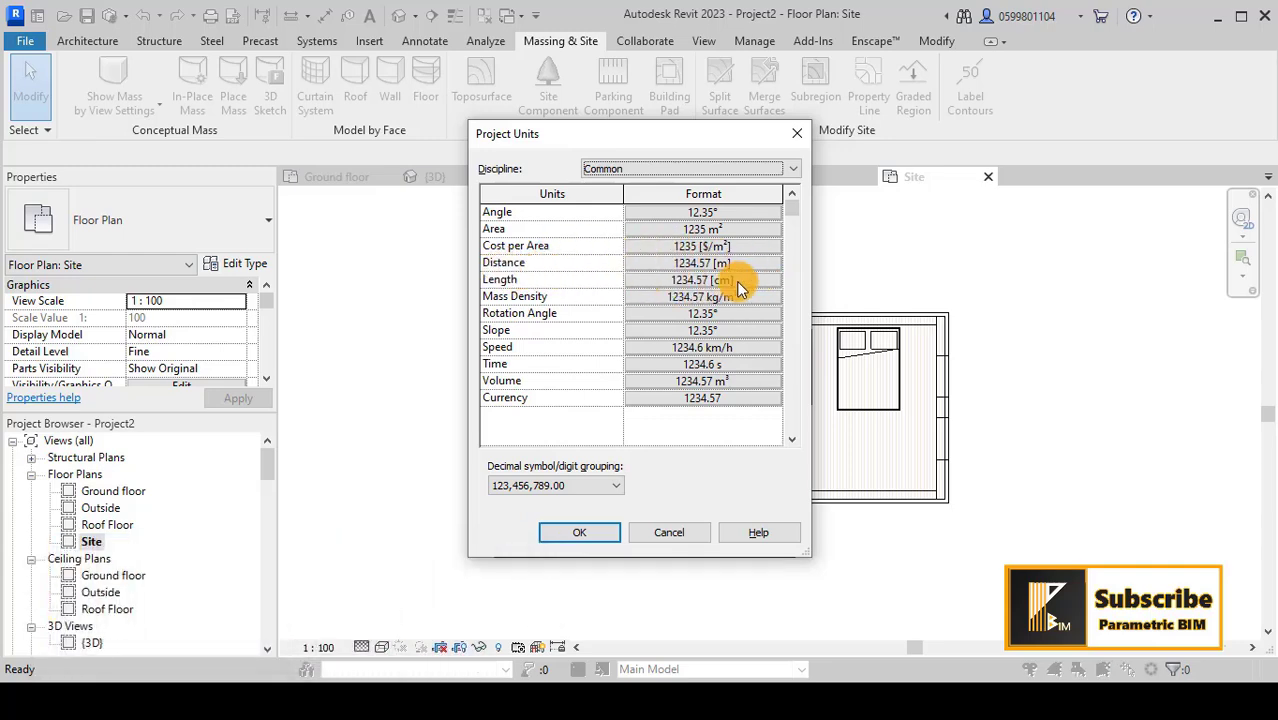
{"action": "left_click", "coordinate": [737, 283]}
{"action": "left_click", "coordinate": [630, 246]}
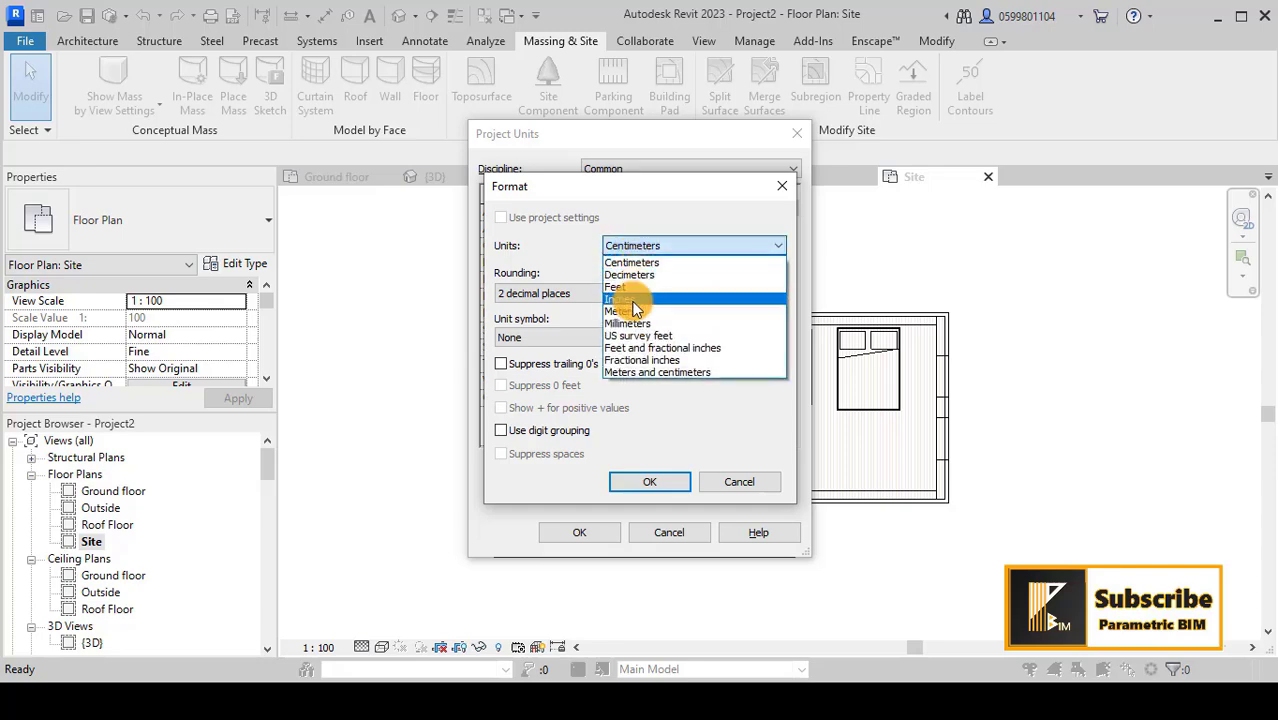
{"action": "left_click", "coordinate": [634, 306]}
{"action": "left_click", "coordinate": [651, 483]}
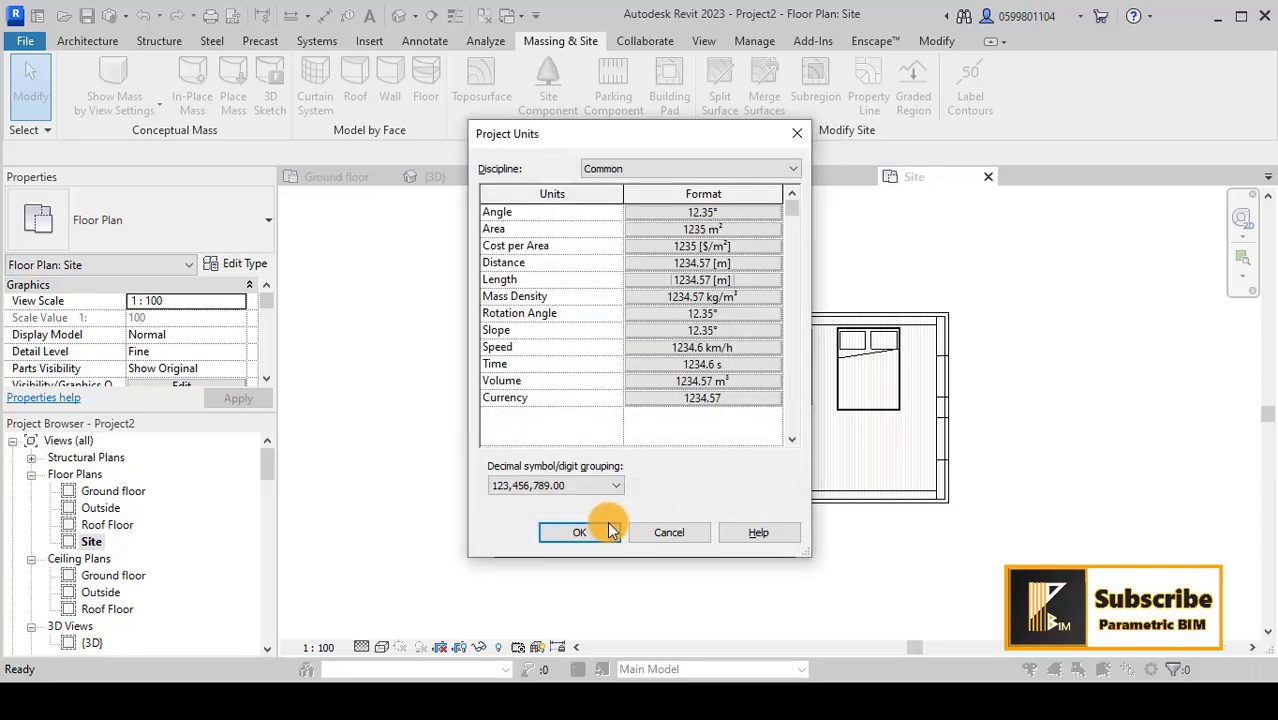
{"action": "left_click", "coordinate": [598, 532]}
- Frame the house in the Site plan and start a new toposurface
{"action": "scroll", "coordinate": [961, 371], "scroll_direction": "down", "scroll_amount": 3}
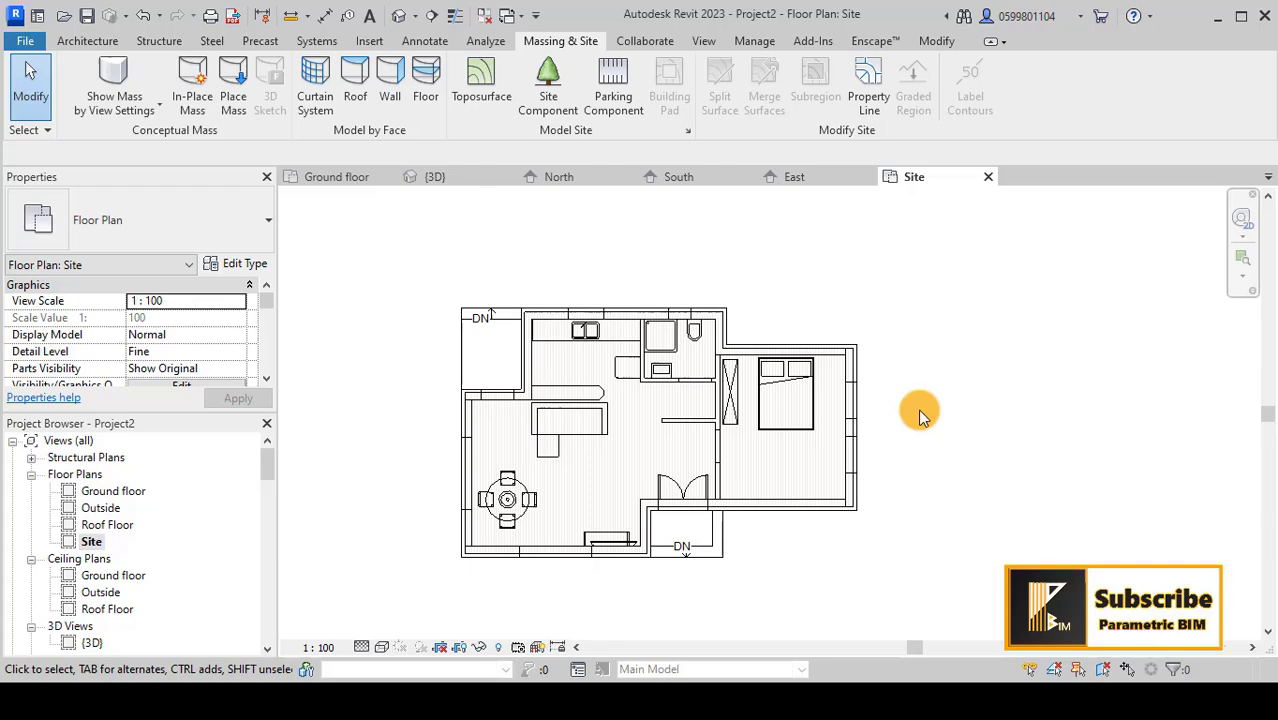
{"action": "scroll", "coordinate": [923, 419], "scroll_direction": "up", "scroll_amount": 2}
{"action": "middle_click_drag", "start_coordinate": [923, 416], "coordinate": [984, 400]}
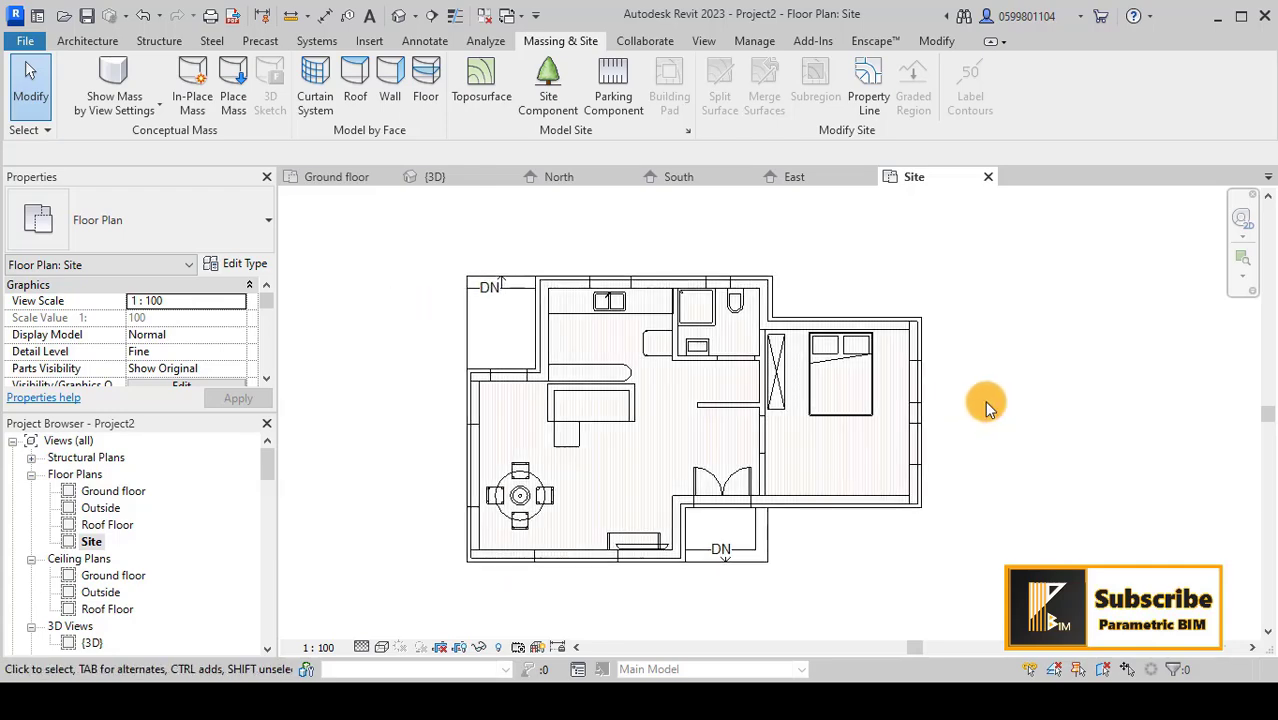
{"action": "left_click", "coordinate": [467, 102]}
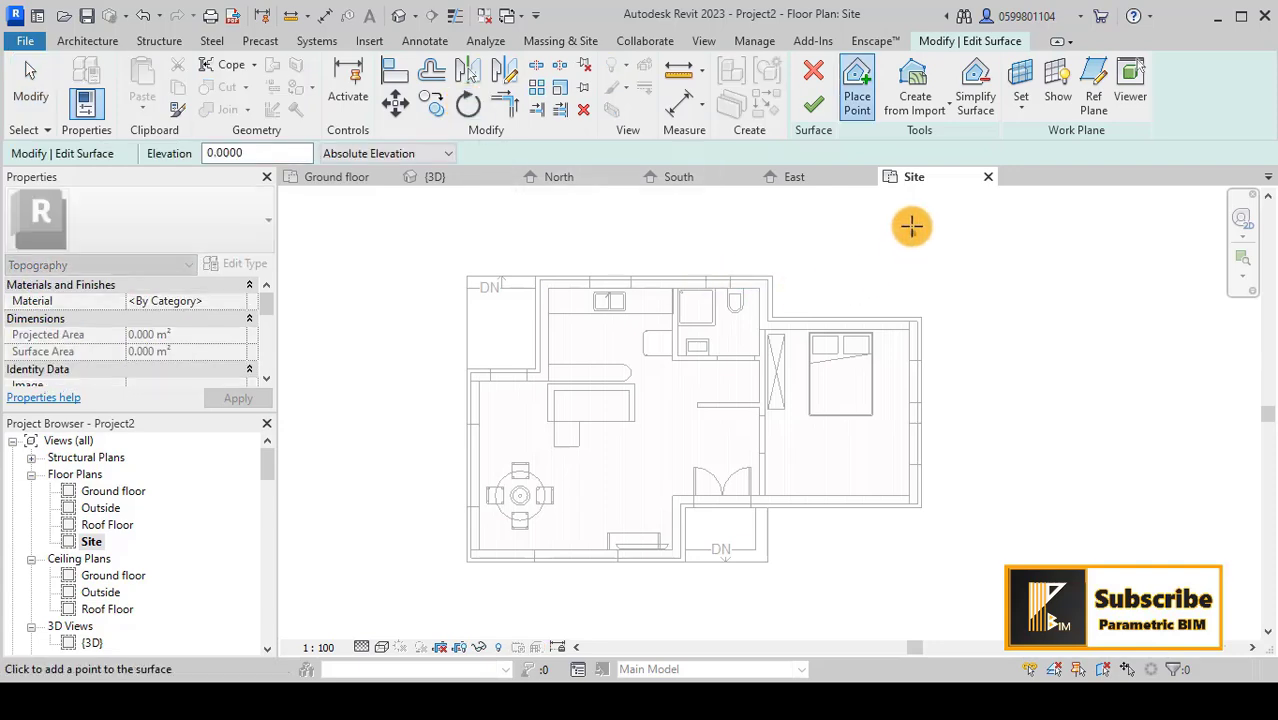
- Place two topography points at elevation -0.3 above the house, left and right
{"action": "double_click", "coordinate": [261, 153]}
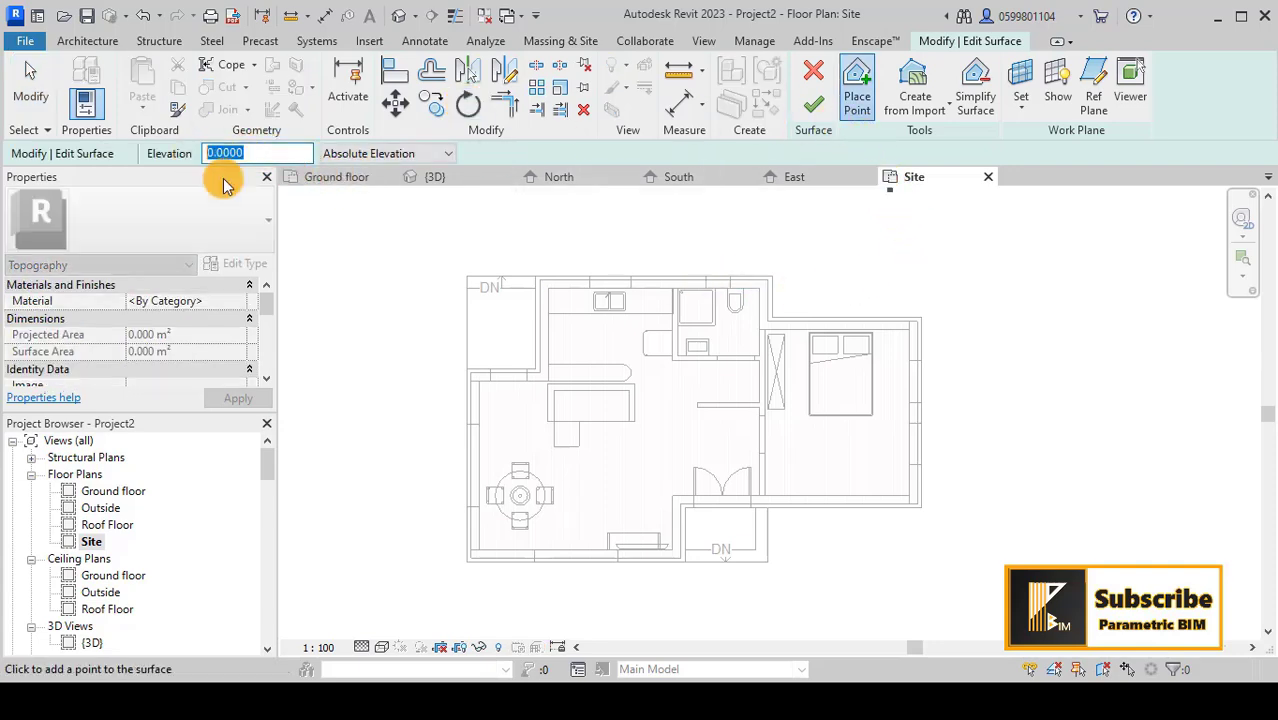
{"action": "scroll", "coordinate": [810, 522], "scroll_direction": "down", "scroll_amount": 3}
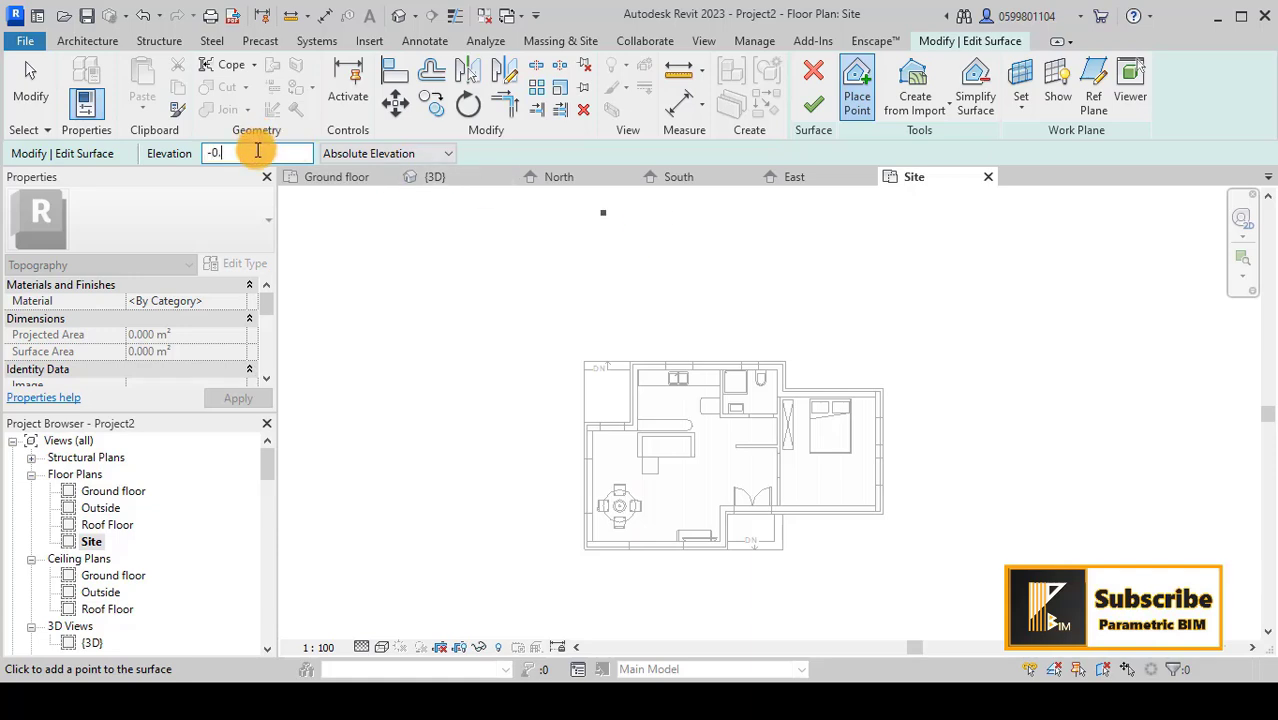
{"action": "scroll", "coordinate": [560, 340], "scroll_direction": "down", "scroll_amount": 2}
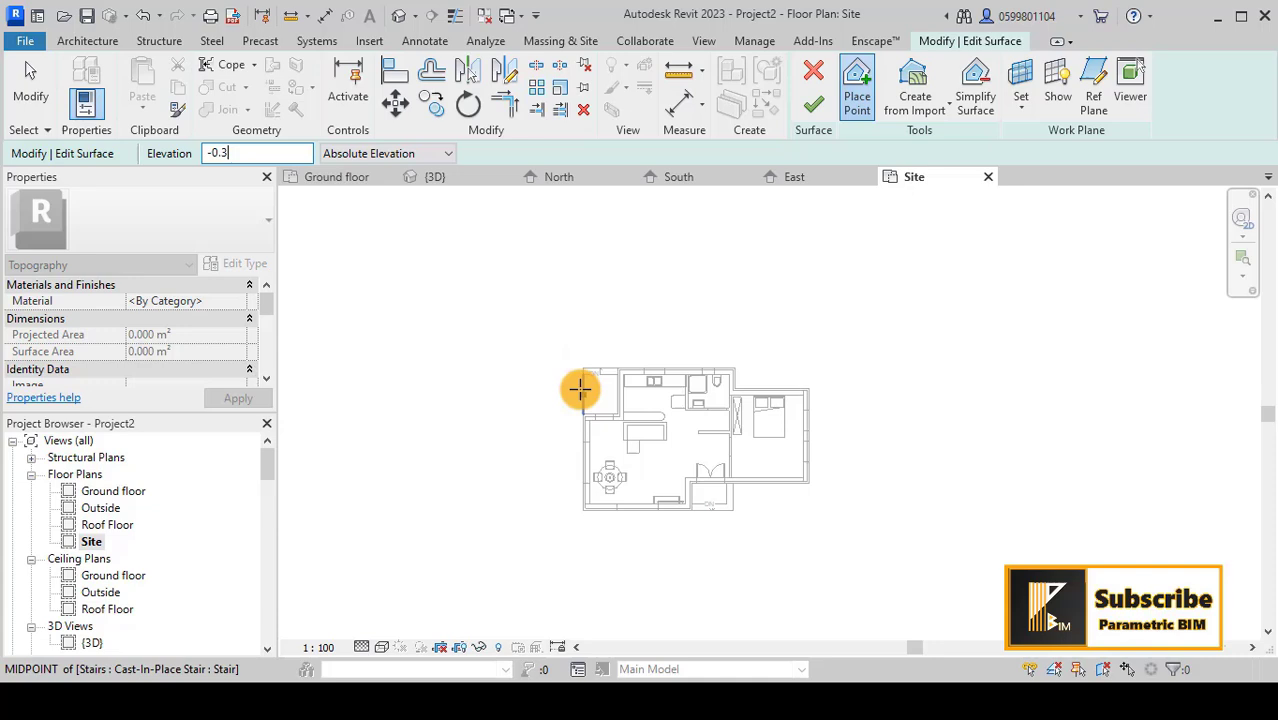
{"action": "left_click", "coordinate": [507, 268]}
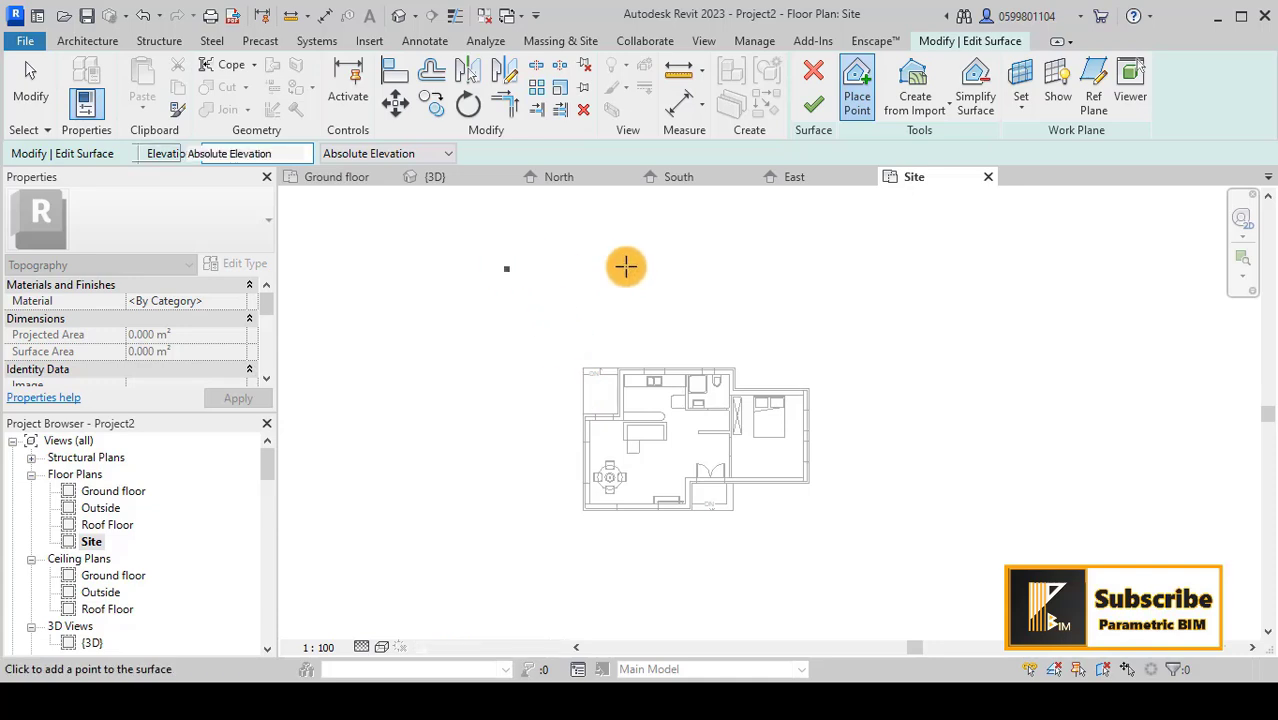
{"action": "left_click", "coordinate": [950, 275]}
{"action": "scroll", "coordinate": [973, 314], "scroll_direction": "down", "scroll_amount": 2}
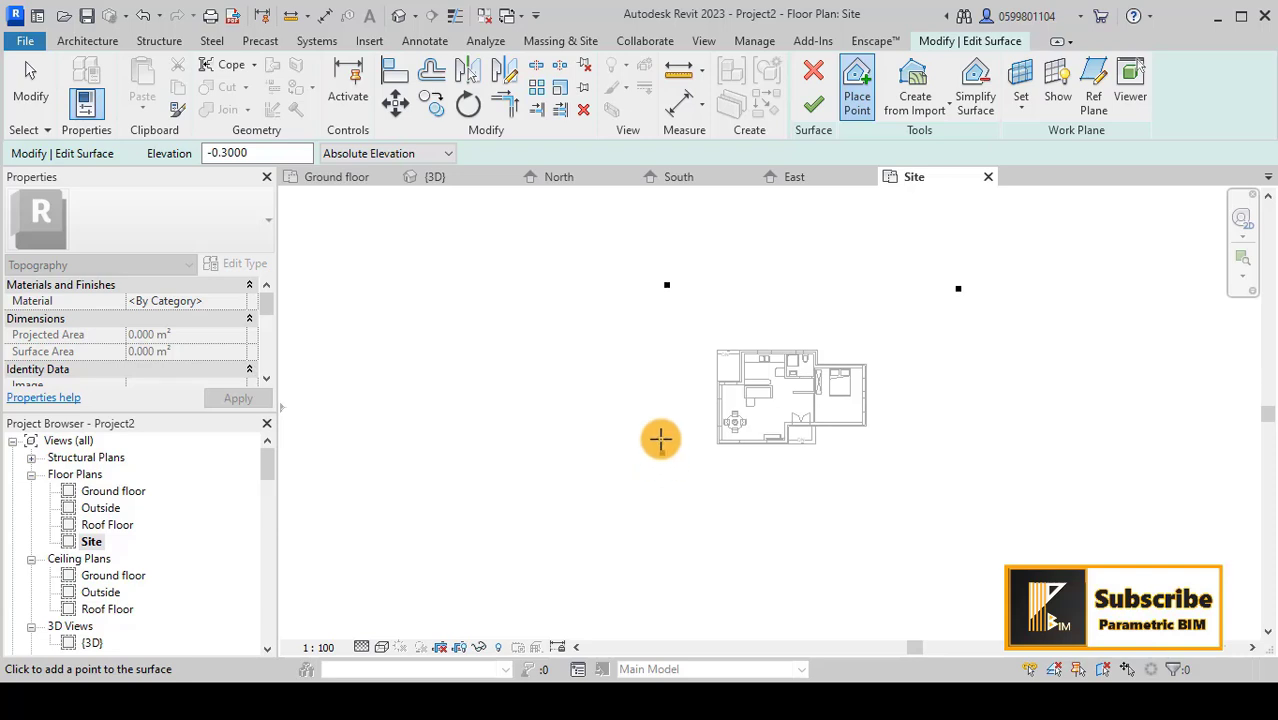
{"action": "key", "text": "Escape"}
- Drag the two new points further left and right to widen the surface
{"action": "left_click", "coordinate": [667, 284]}
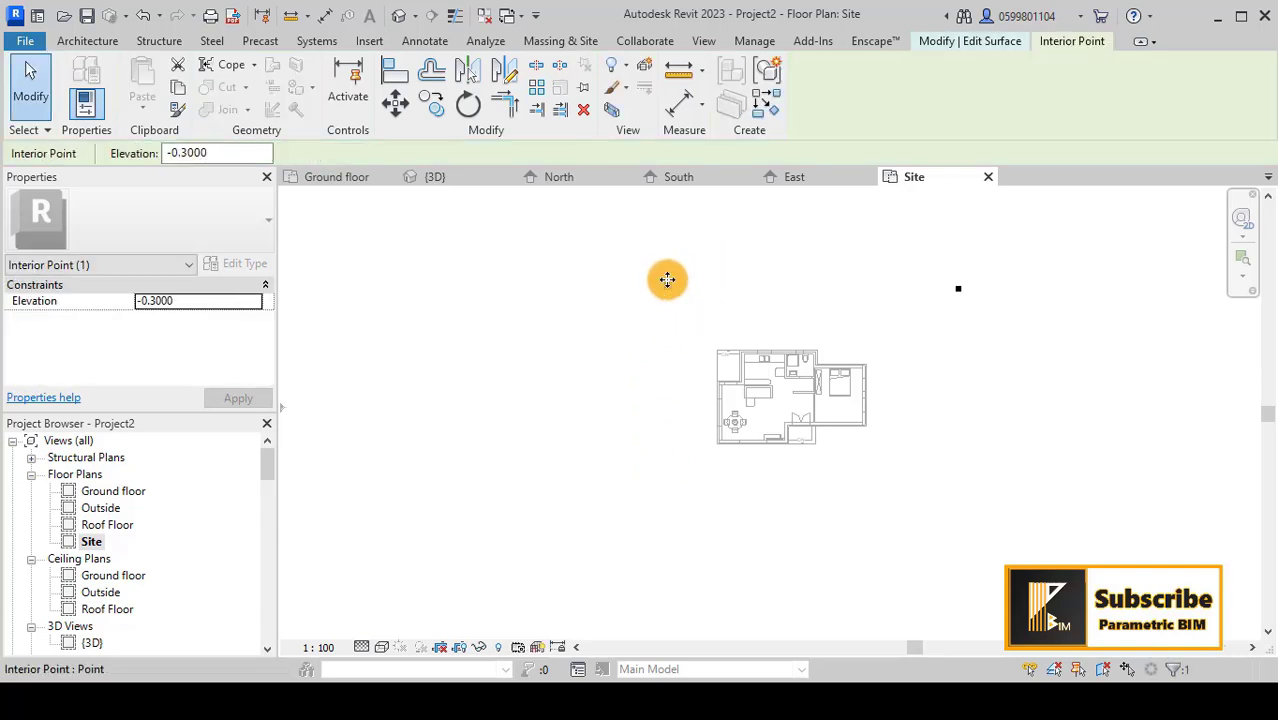
{"action": "left_click_drag", "start_coordinate": [507, 289], "coordinate": [458, 285]}
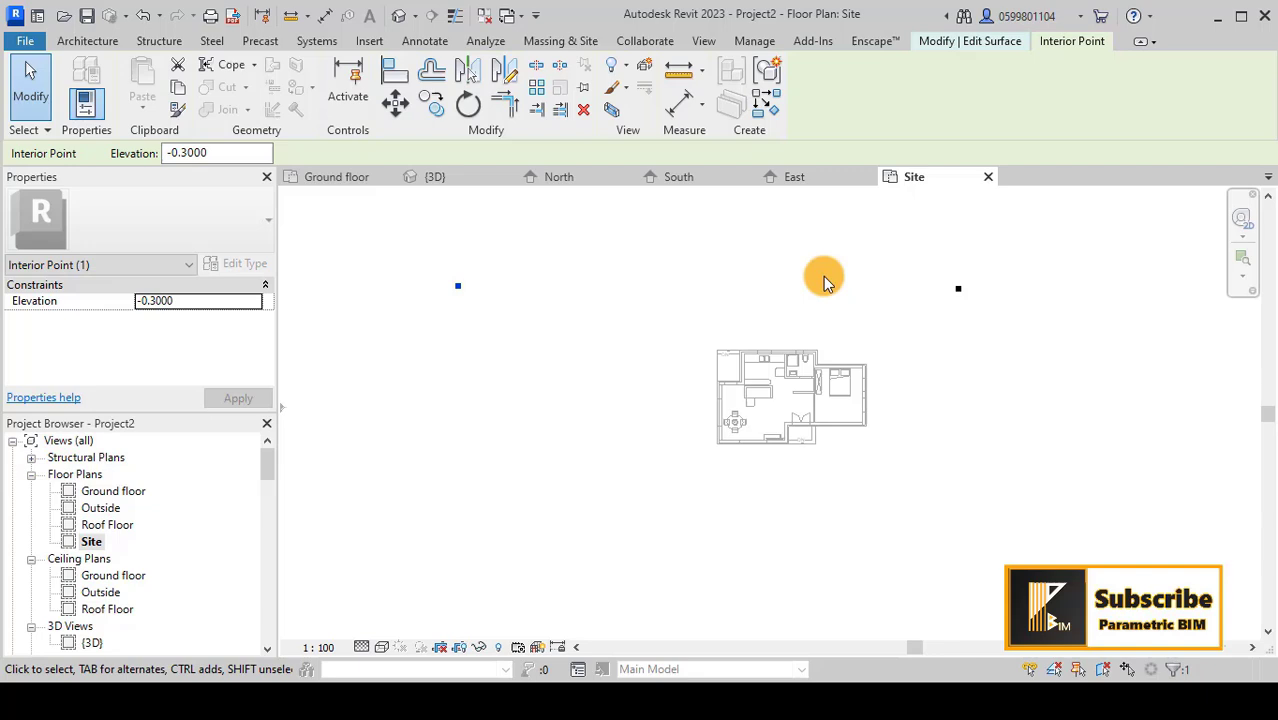
{"action": "left_click", "coordinate": [958, 289]}
{"action": "left_click_drag", "start_coordinate": [953, 282], "coordinate": [1022, 287]}
{"action": "left_click", "coordinate": [1017, 390]}
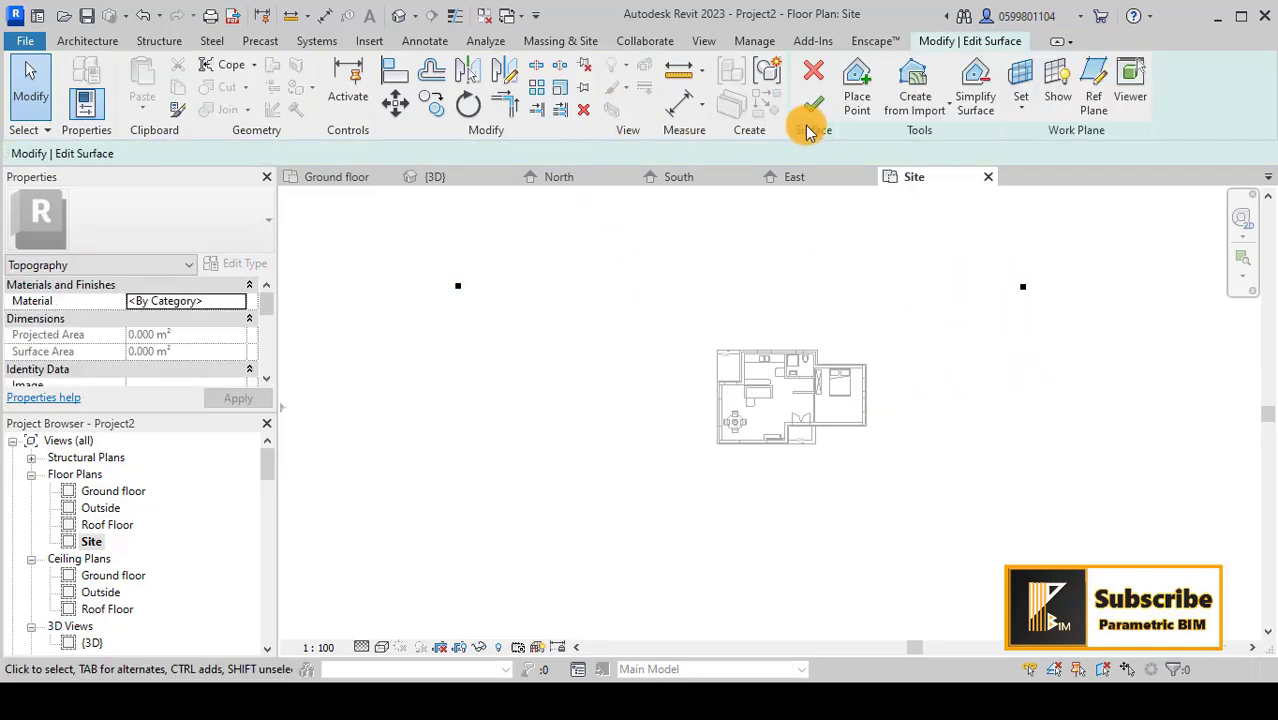
- Add points below the house, including an elevation 1 point at the lower left
{"action": "left_click", "coordinate": [855, 92]}
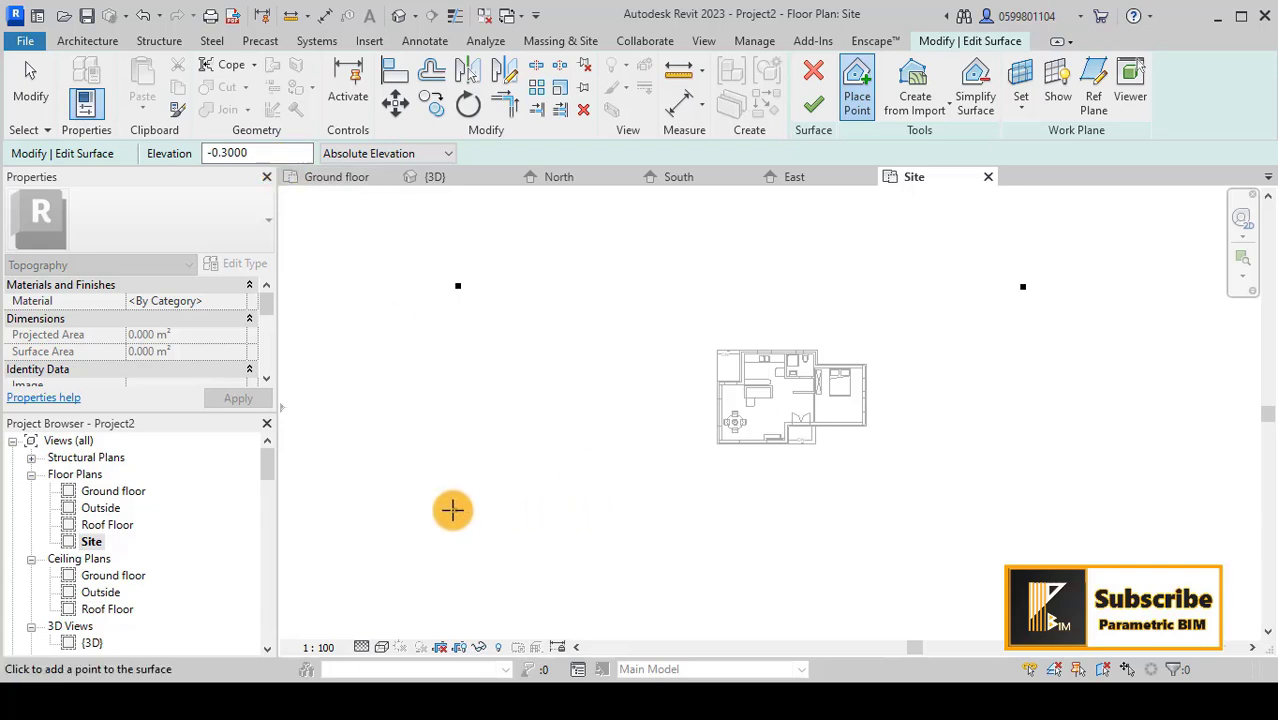
{"action": "left_click", "coordinate": [447, 494]}
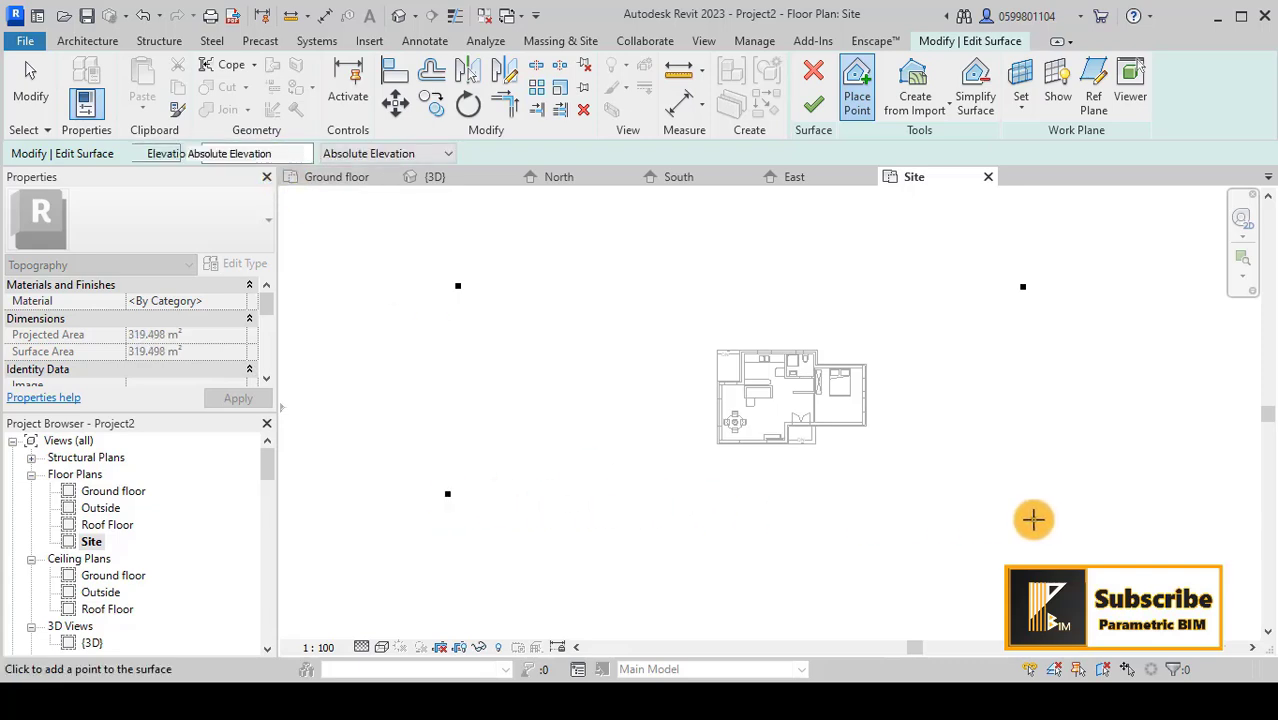
{"action": "scroll", "coordinate": [935, 529], "scroll_direction": "down", "scroll_amount": 1}
{"action": "middle_click_drag", "start_coordinate": [921, 531], "coordinate": [793, 476]}
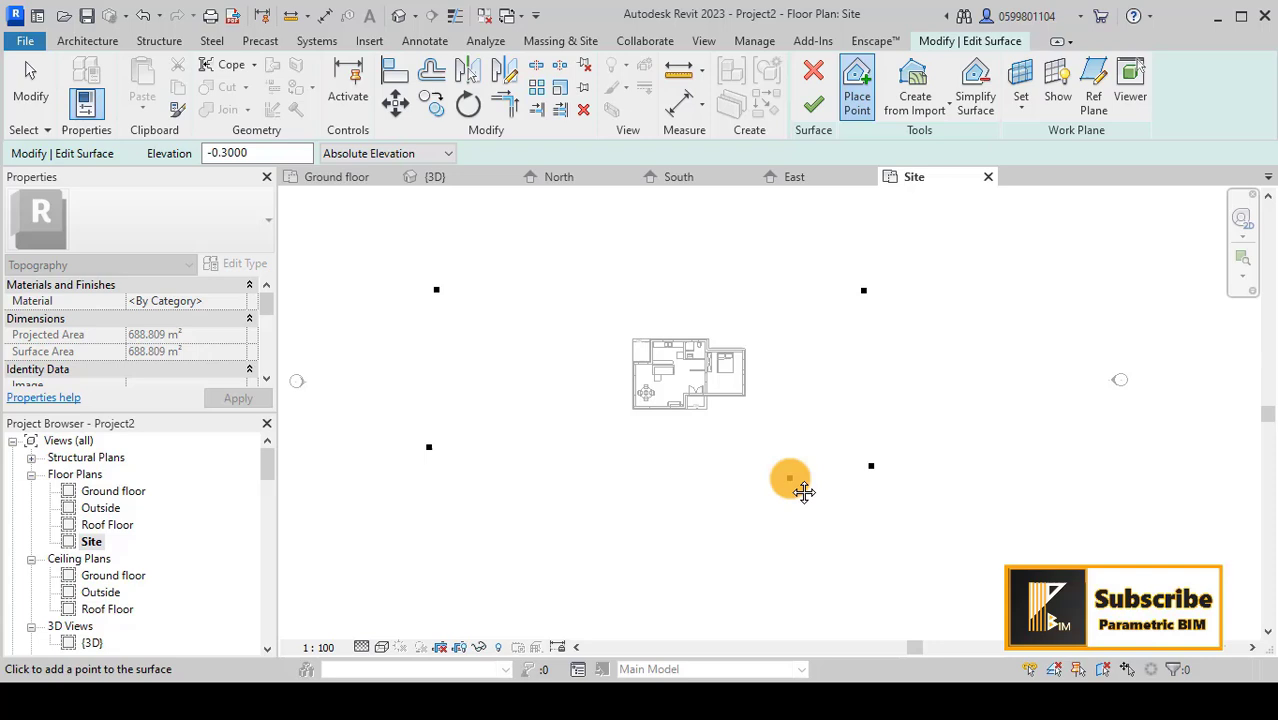
{"action": "middle_click_drag", "start_coordinate": [648, 484], "coordinate": [615, 423]}
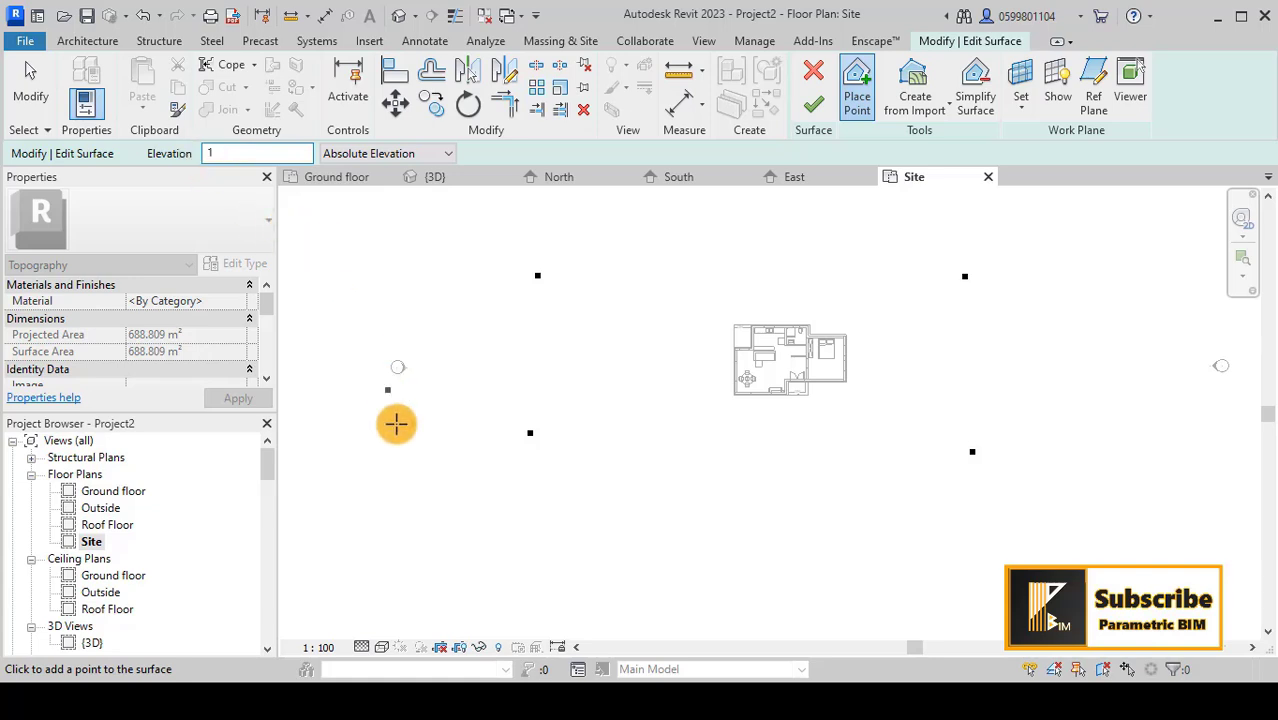
{"action": "left_click", "coordinate": [511, 549]}
- Add an elevation 1 point lower right, then elevation -5 points at both lower corners
{"action": "left_click", "coordinate": [972, 578]}
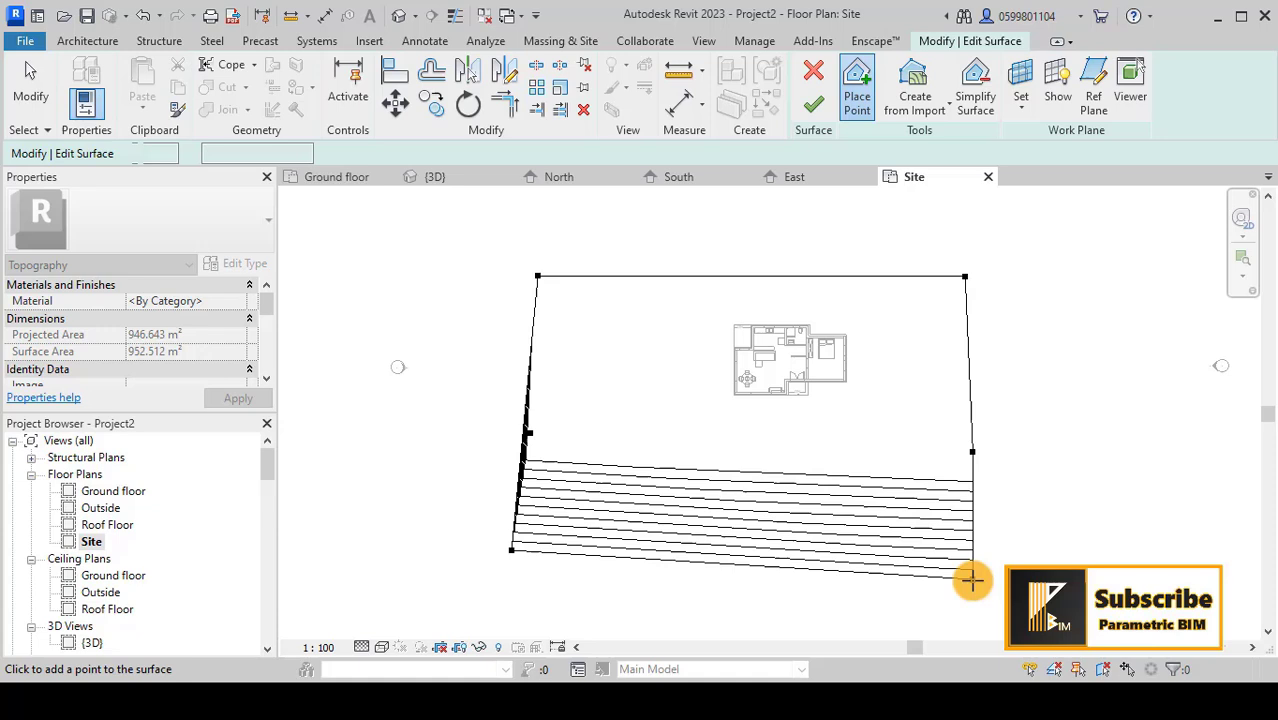
{"action": "middle_click_drag", "start_coordinate": [910, 535], "coordinate": [905, 430]}
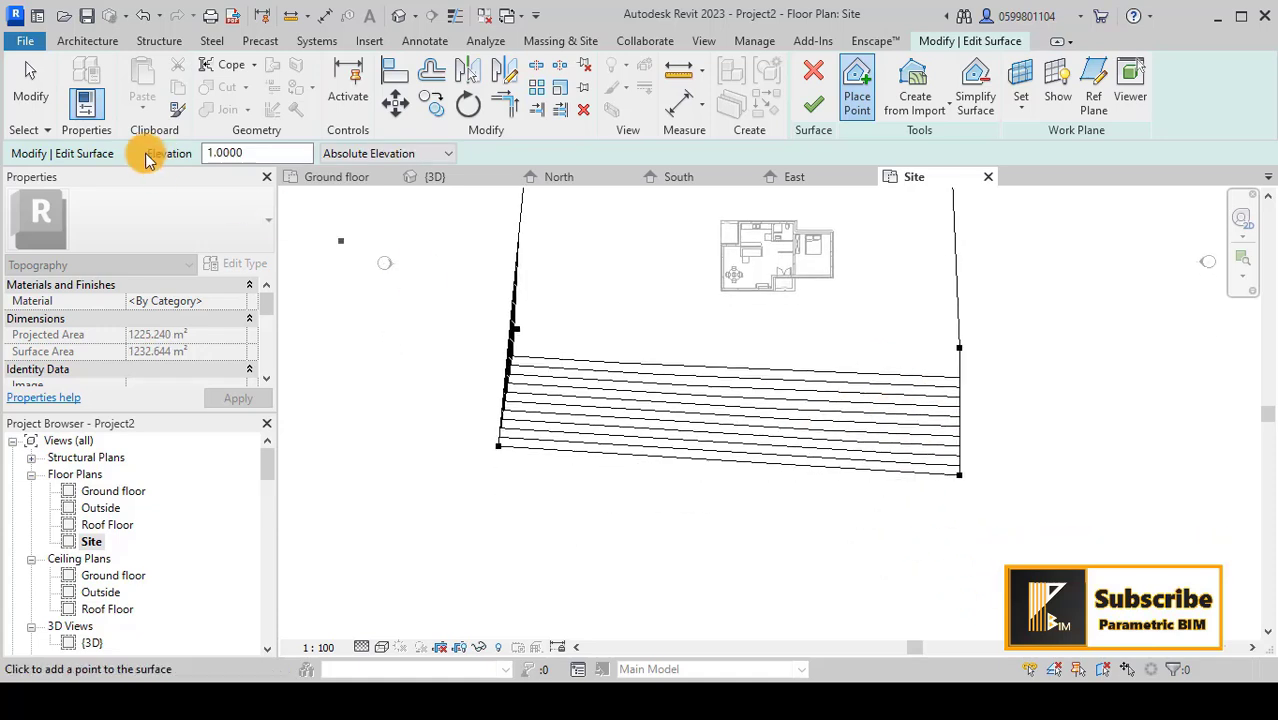
{"action": "left_click_drag", "start_coordinate": [267, 151], "coordinate": [186, 160]}
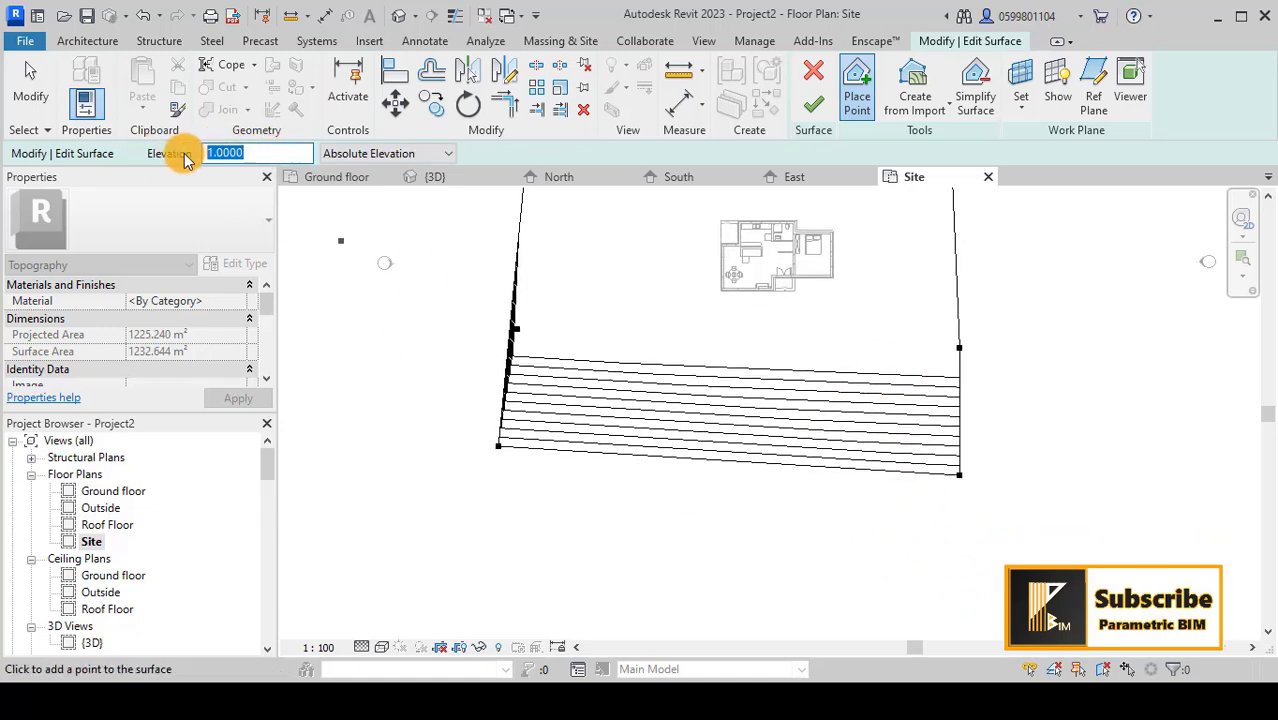
{"action": "type", "text": "-5"}
{"action": "left_click", "coordinate": [479, 592]}
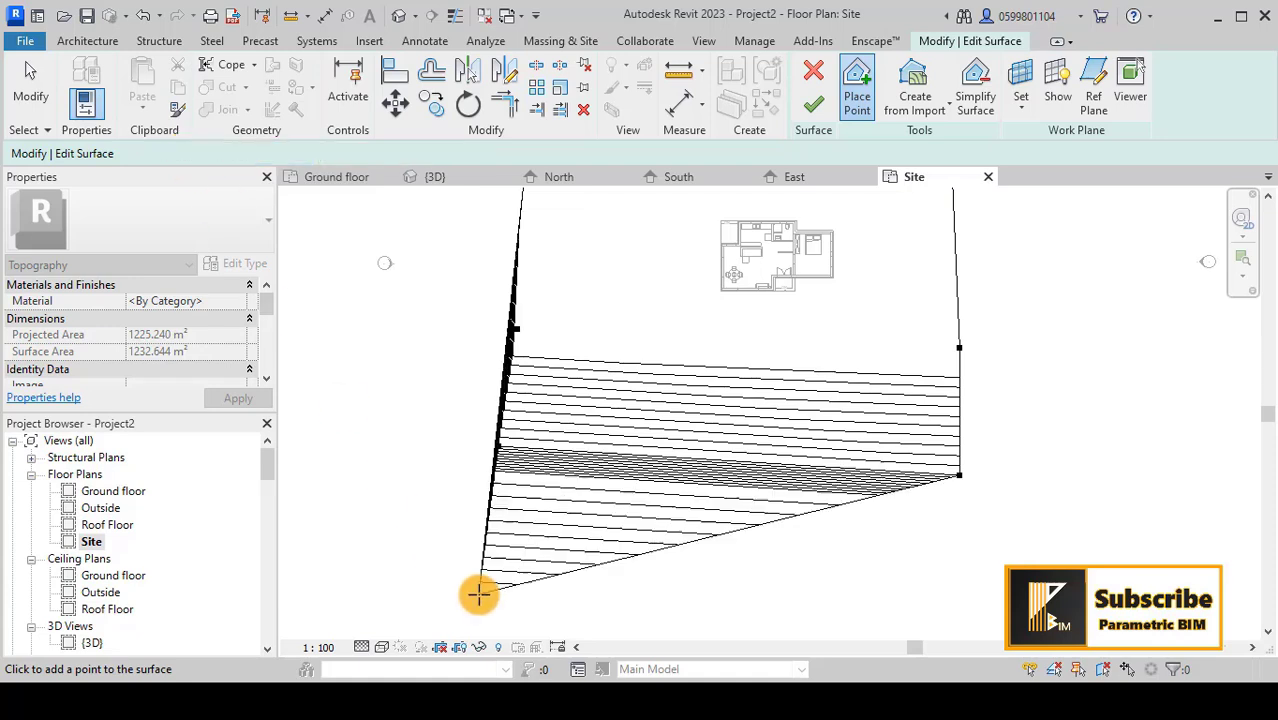
{"action": "left_click", "coordinate": [969, 609]}
{"action": "key", "text": "Escape"}
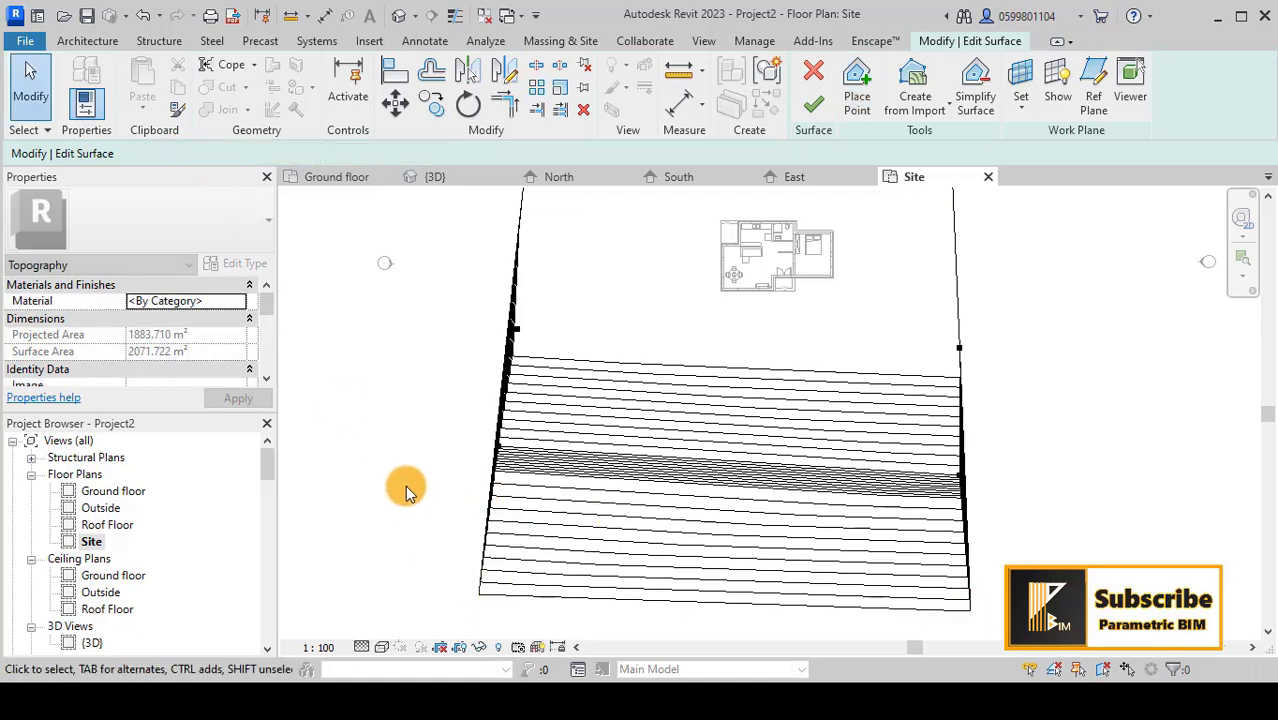
- Lower the two middle contour-band points to elevation -1
{"action": "left_click_drag", "start_coordinate": [403, 483], "coordinate": [1048, 427]}
{"action": "left_click_drag", "start_coordinate": [222, 160], "coordinate": [113, 160]}
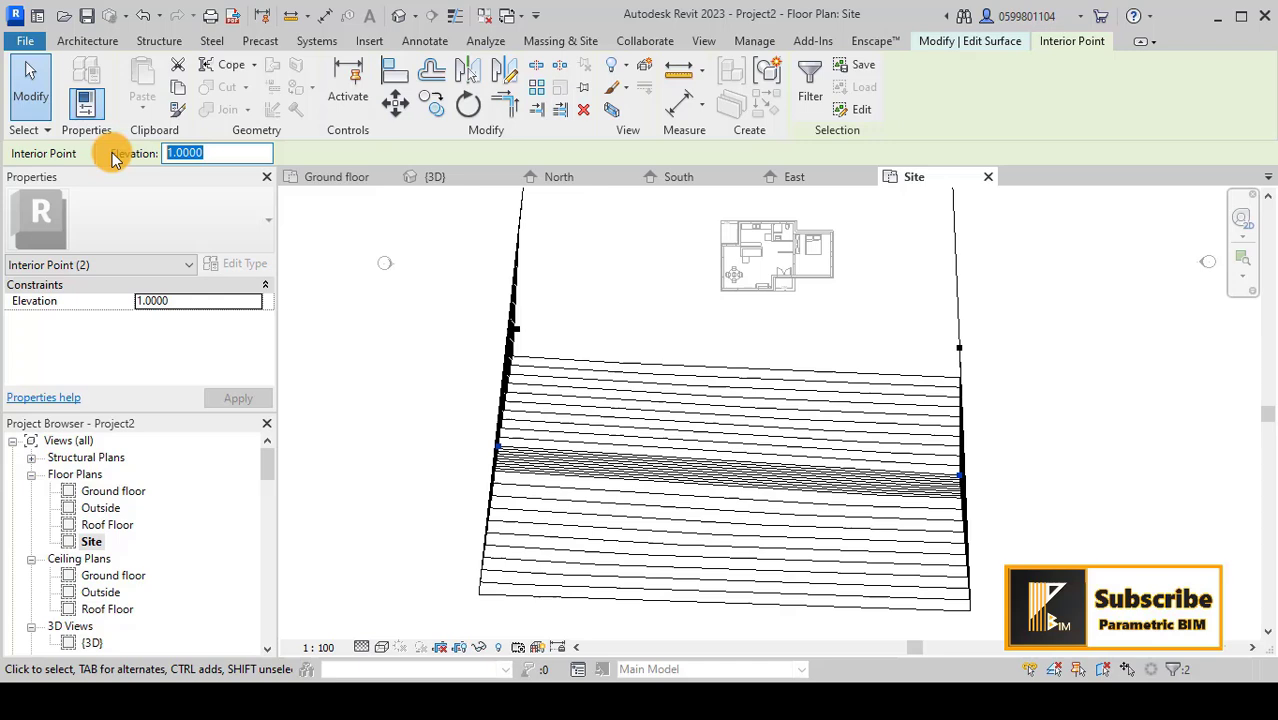
{"action": "type", "text": "-1"}
{"action": "key", "text": "Return"}
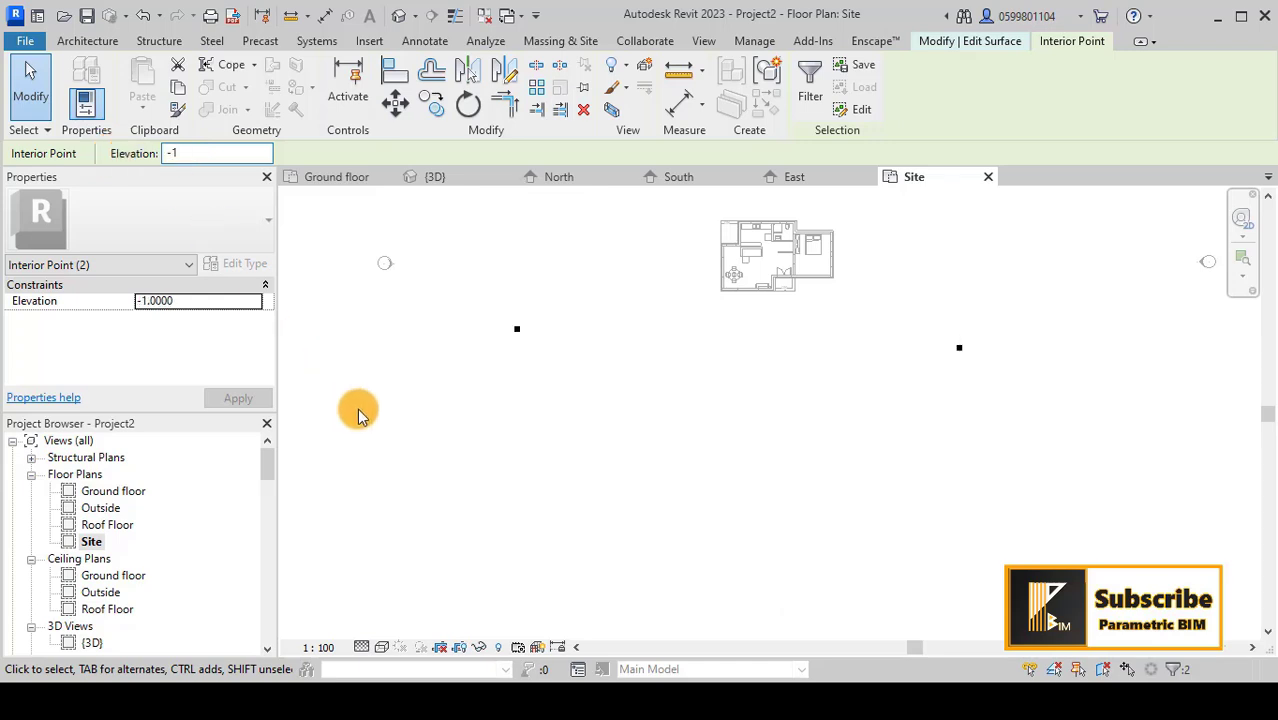
{"action": "left_click", "coordinate": [360, 407]}
- Recentre the site plan and switch to the default 3D view
{"action": "middle_click_drag", "start_coordinate": [602, 373], "coordinate": [705, 465]}
{"action": "scroll", "coordinate": [665, 385], "scroll_direction": "down", "scroll_amount": 2}
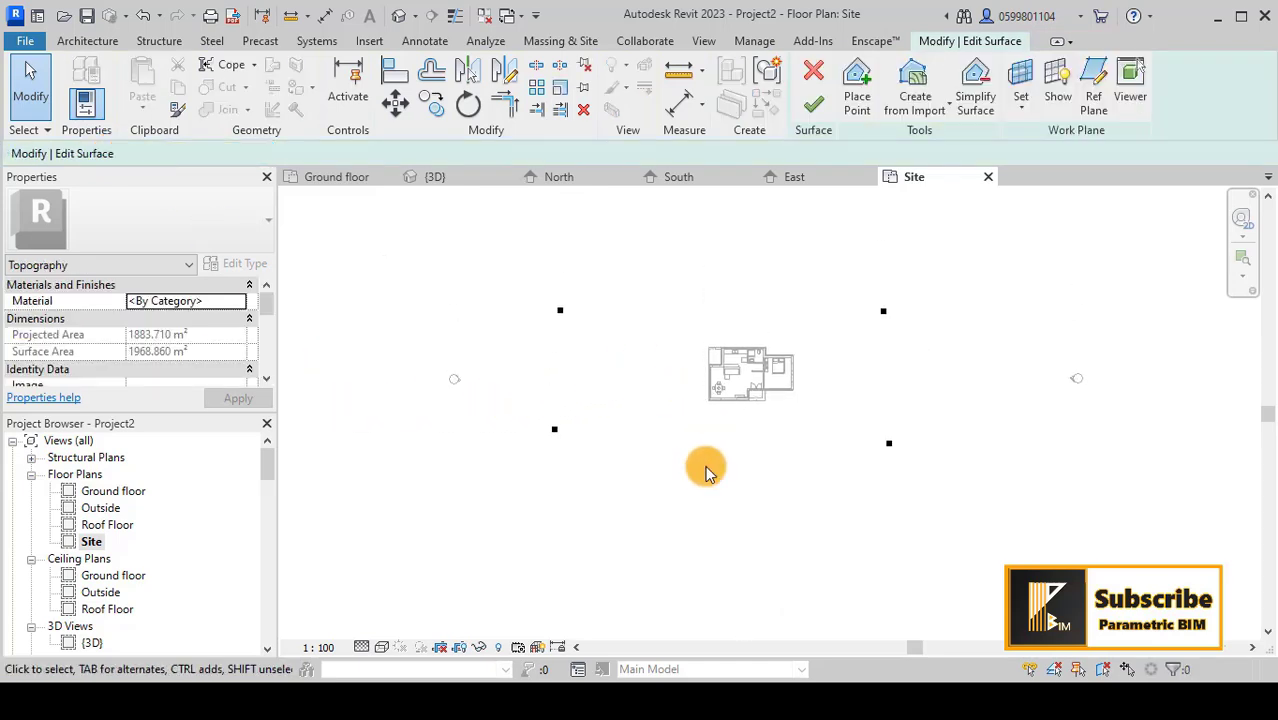
{"action": "scroll", "coordinate": [705, 465], "scroll_direction": "down", "scroll_amount": 1}
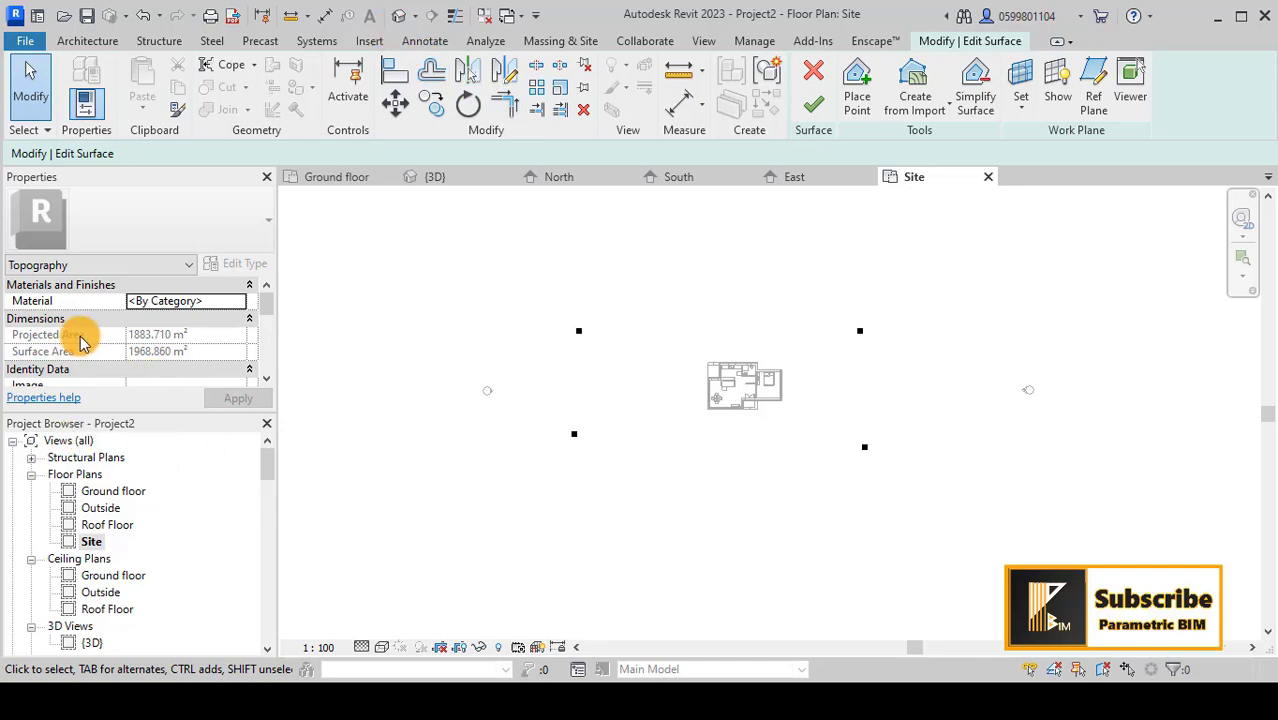
{"action": "scroll", "coordinate": [82, 342], "scroll_direction": "down", "scroll_amount": 6}
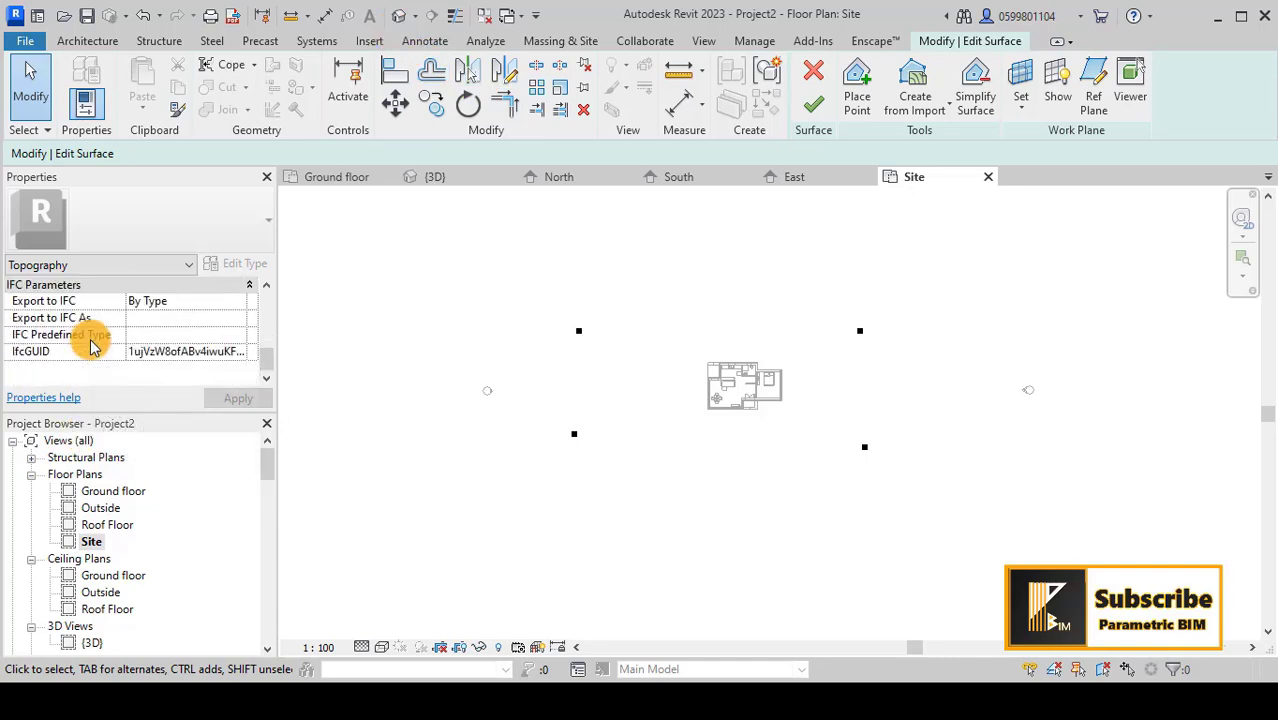
{"action": "scroll", "coordinate": [91, 345], "scroll_direction": "up", "scroll_amount": 6}
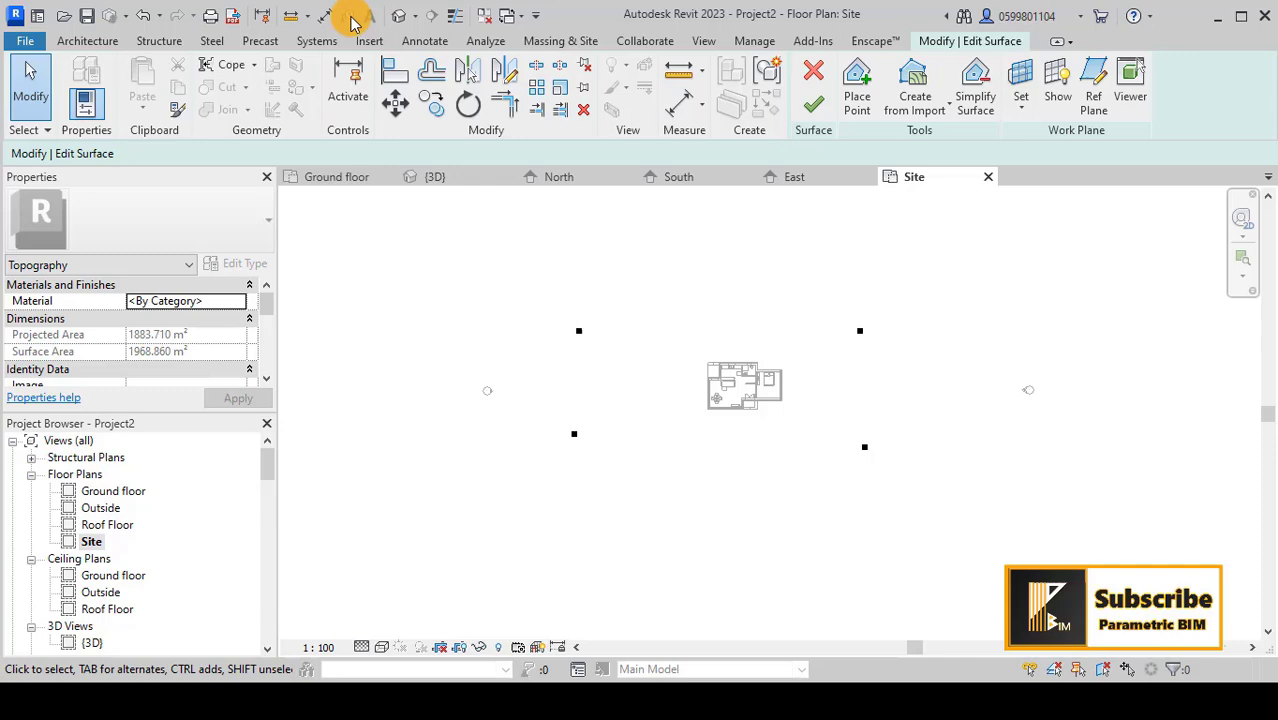
{"action": "left_click", "coordinate": [398, 16]}
- Orbit down onto the terrain and finish the toposurface edit
{"action": "middle_click_drag", "start_coordinate": [822, 448], "coordinate": [902, 494], "text": "shift"}
{"action": "scroll", "coordinate": [765, 543], "scroll_direction": "up", "scroll_amount": 4}
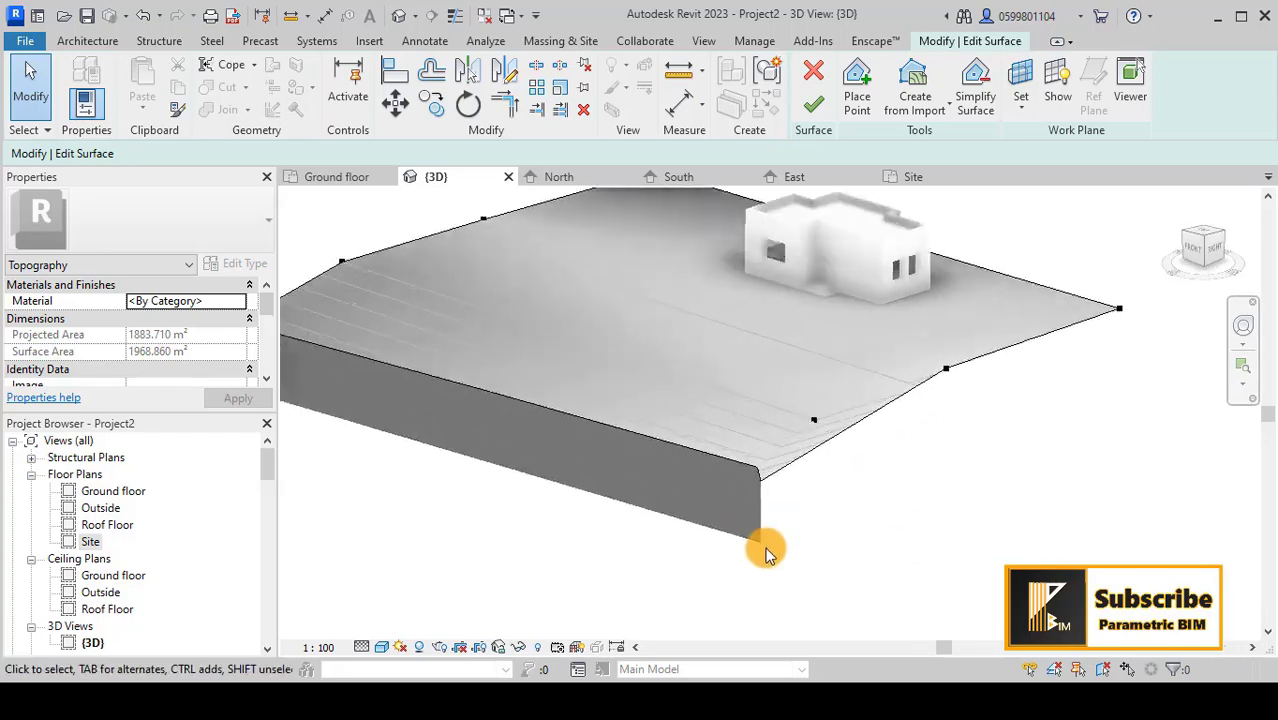
{"action": "scroll", "coordinate": [798, 445], "scroll_direction": "down", "scroll_amount": 3}
{"action": "left_click", "coordinate": [813, 103]}
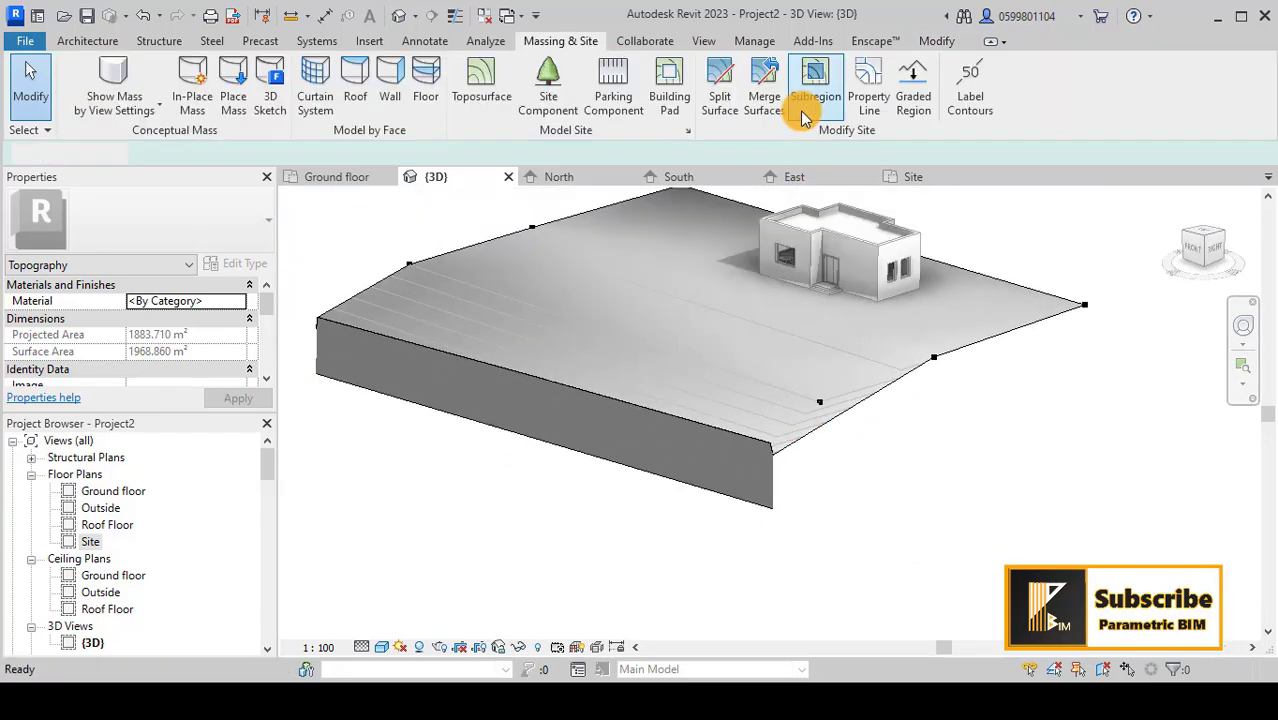
- Turn on Reveal Hidden Elements from the view control bar
{"action": "scroll", "coordinate": [913, 411], "scroll_direction": "down", "scroll_amount": 2}
{"action": "middle_click_drag", "start_coordinate": [906, 432], "coordinate": [787, 586], "text": "shift"}
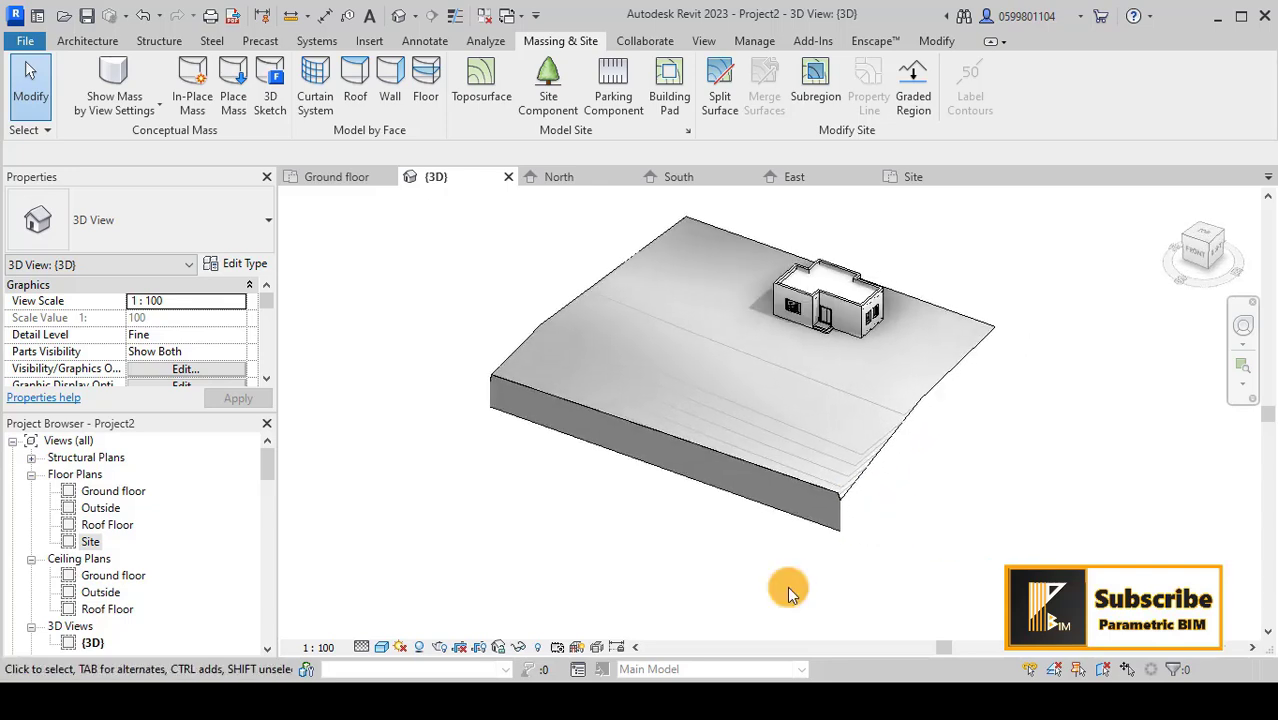
{"action": "left_click", "coordinate": [380, 648]}
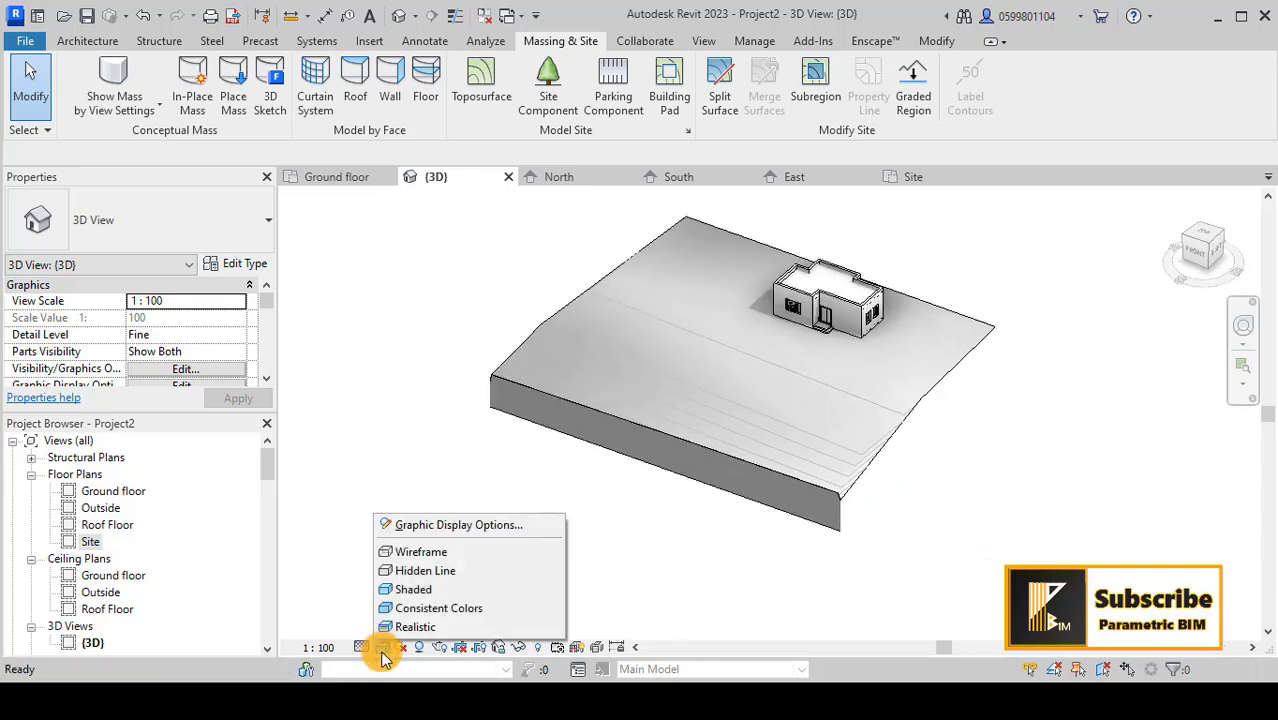
{"action": "left_click", "coordinate": [521, 647]}
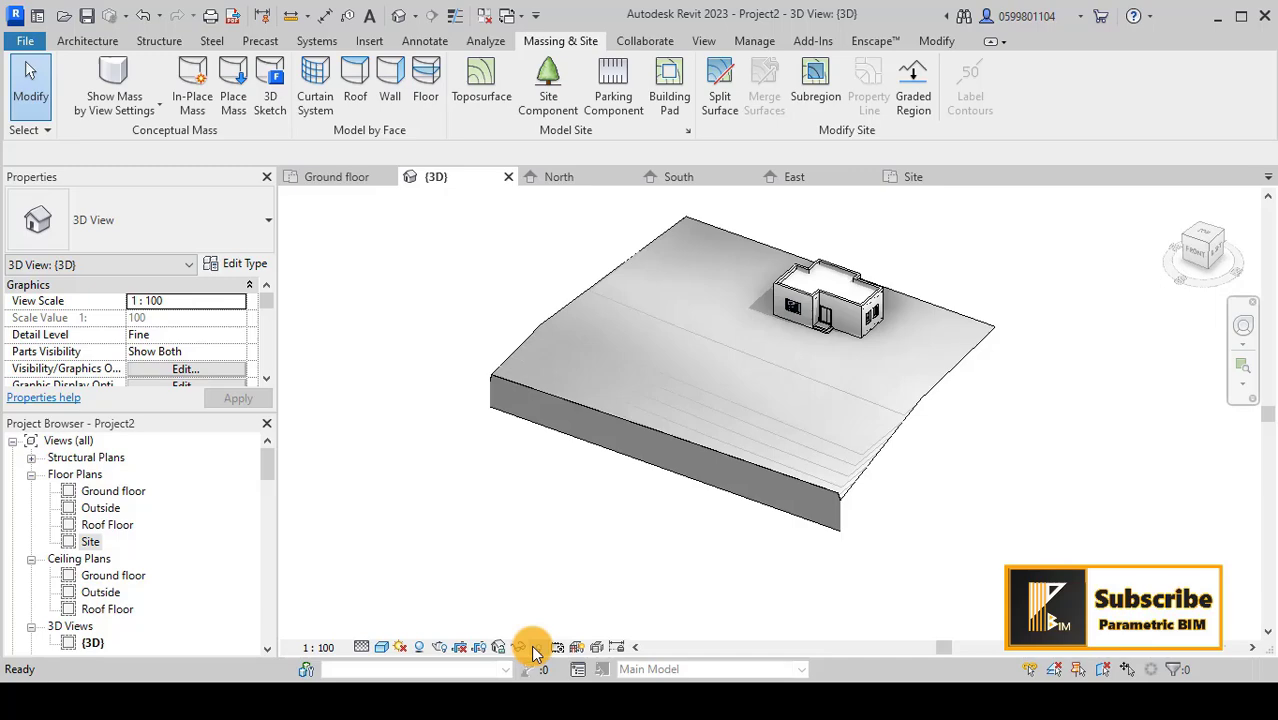
- Enlarge the hidden section box outward on two sides
{"action": "scroll", "coordinate": [640, 505], "scroll_direction": "down", "scroll_amount": 2}
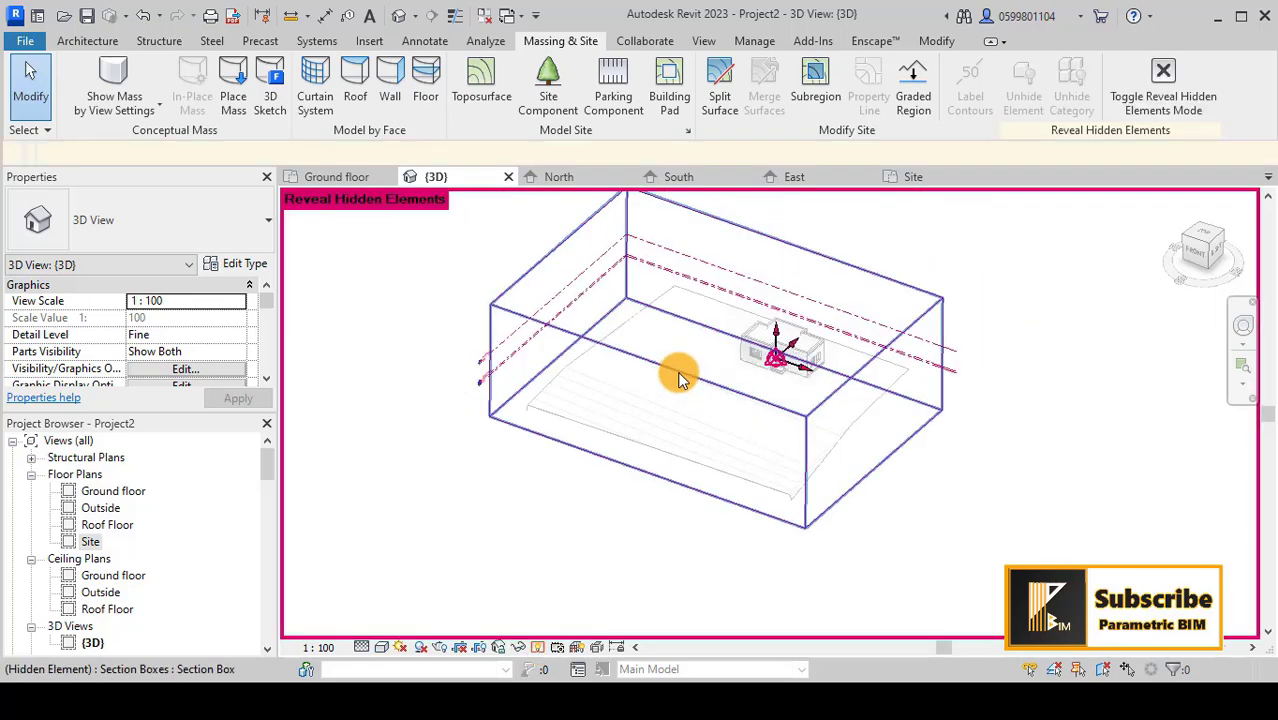
{"action": "left_click", "coordinate": [662, 416]}
{"action": "left_click_drag", "start_coordinate": [645, 416], "coordinate": [601, 452]}
{"action": "left_click_drag", "start_coordinate": [872, 440], "coordinate": [888, 447]}
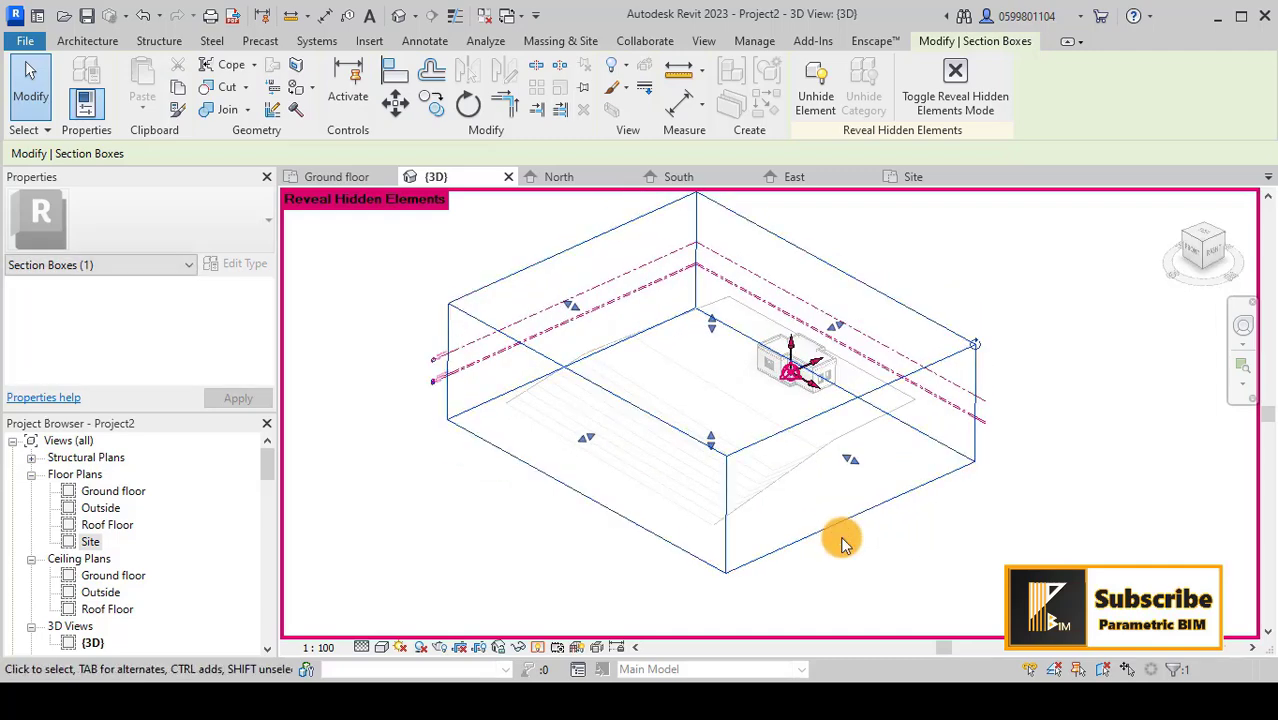
{"action": "key", "text": "Escape"}
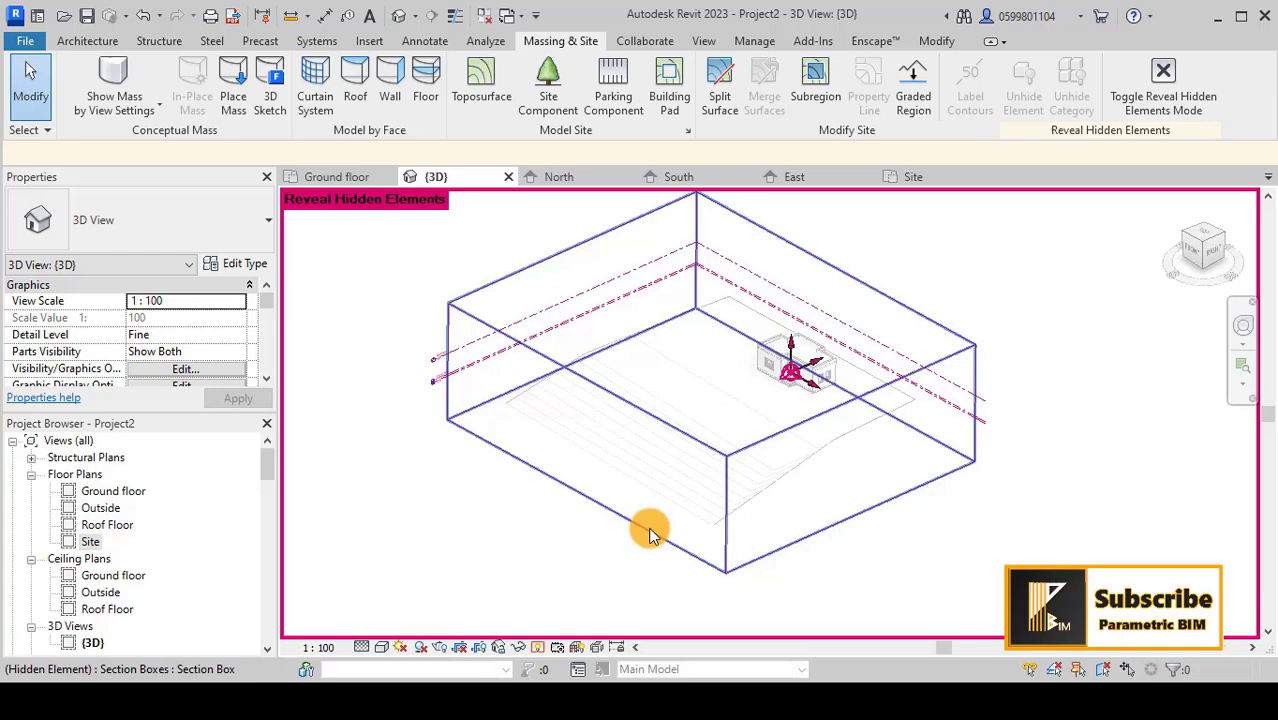
- Unhide the section box in this view and turn off Reveal Hidden Elements
{"action": "left_click", "coordinate": [650, 533]}
{"action": "right_click", "coordinate": [650, 533]}
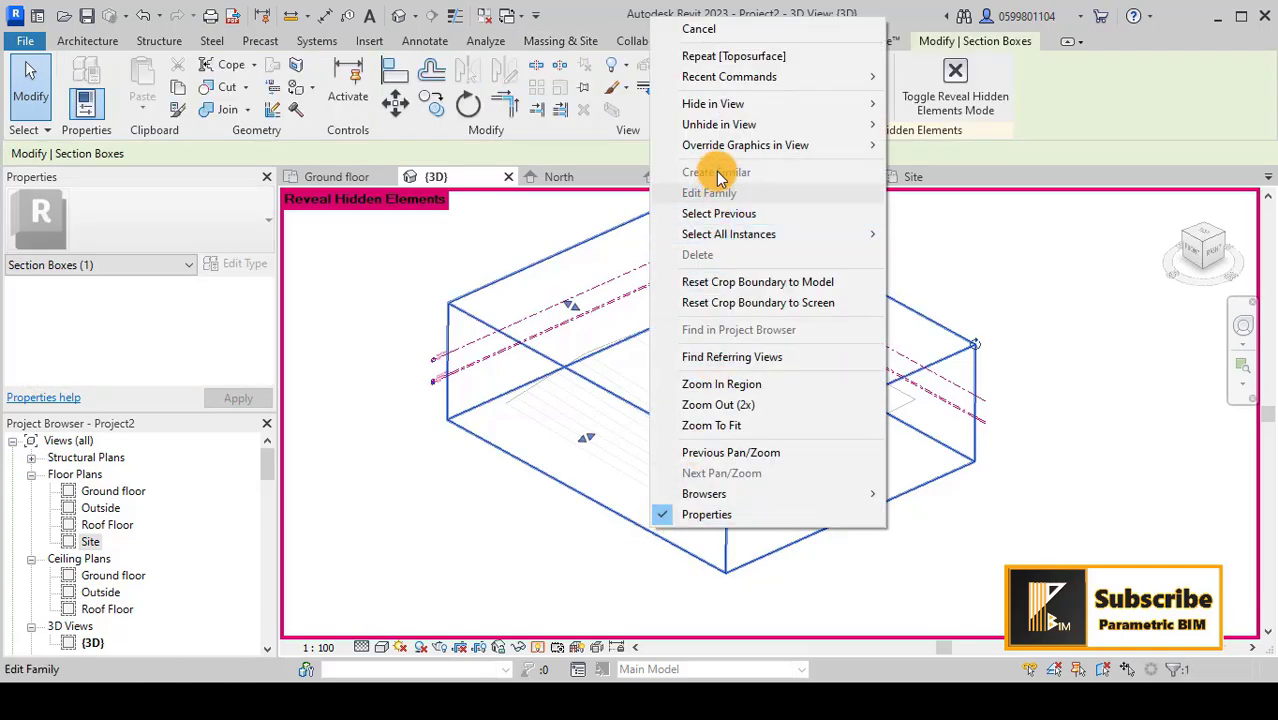
{"action": "mouse_move", "coordinate": [727, 125]}
{"action": "left_click", "coordinate": [922, 124]}
{"action": "left_click", "coordinate": [752, 610]}
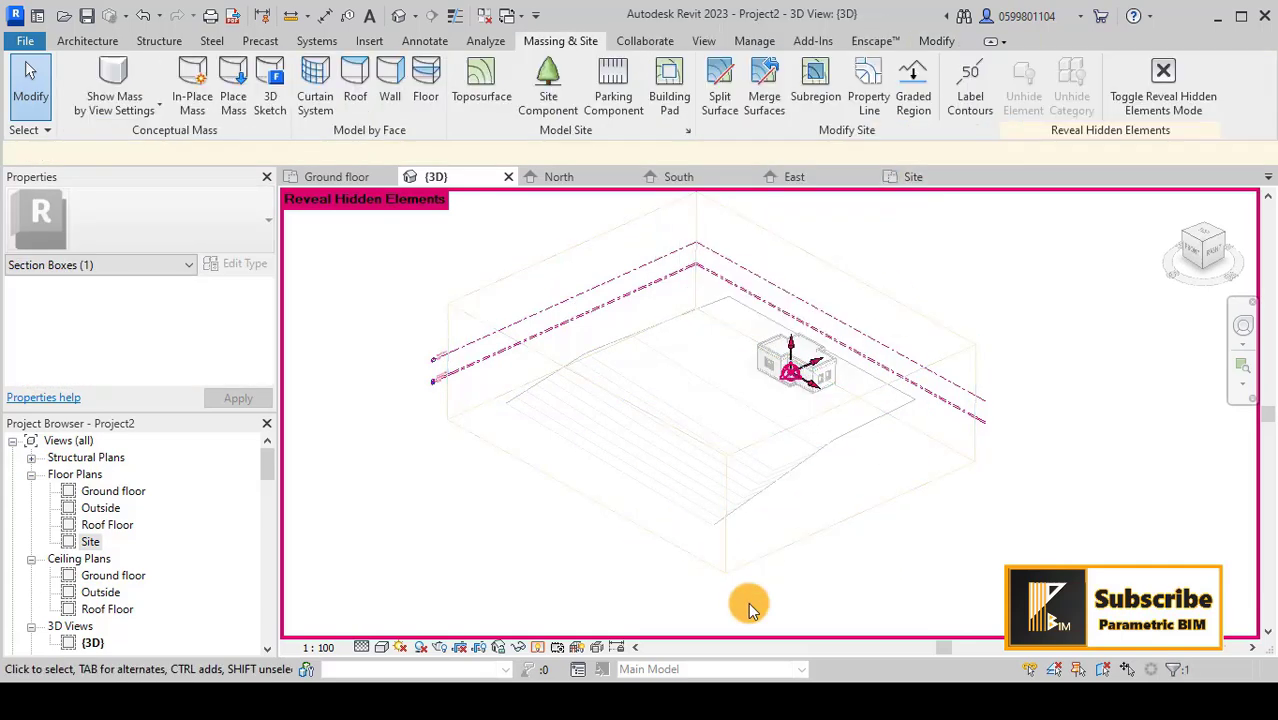
{"action": "left_click", "coordinate": [537, 647]}
{"action": "middle_click_drag", "start_coordinate": [599, 485], "coordinate": [762, 579], "text": "shift"}
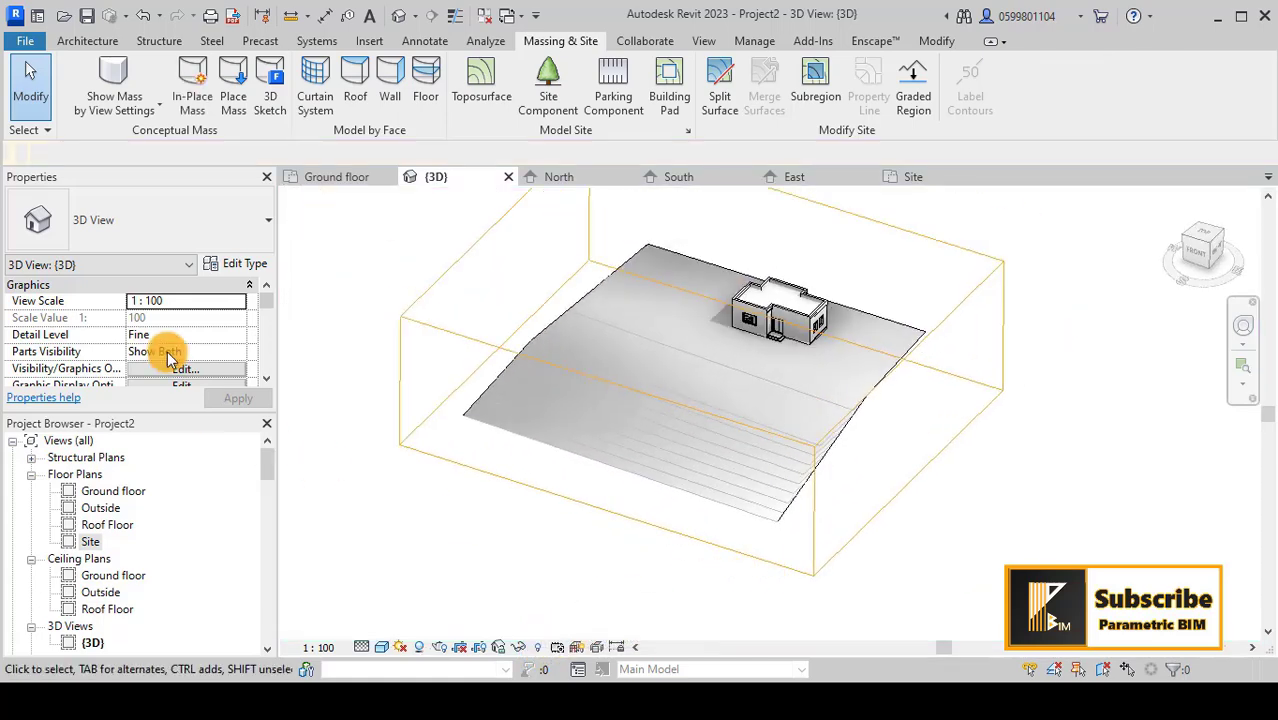
- Uncheck Section Box in the 3D view's Properties
{"action": "scroll", "coordinate": [168, 358], "scroll_direction": "down", "scroll_amount": 5}
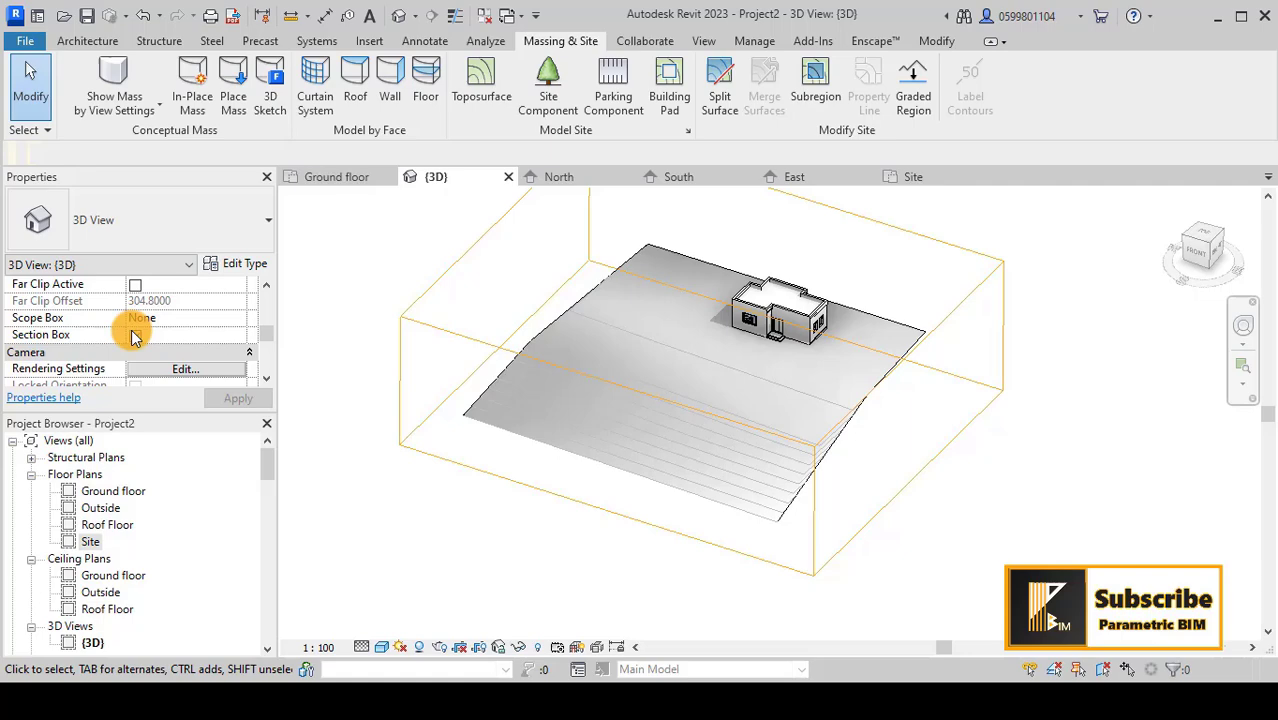
{"action": "left_click", "coordinate": [162, 339]}
{"action": "scroll", "coordinate": [736, 416], "scroll_direction": "up", "scroll_amount": 3}
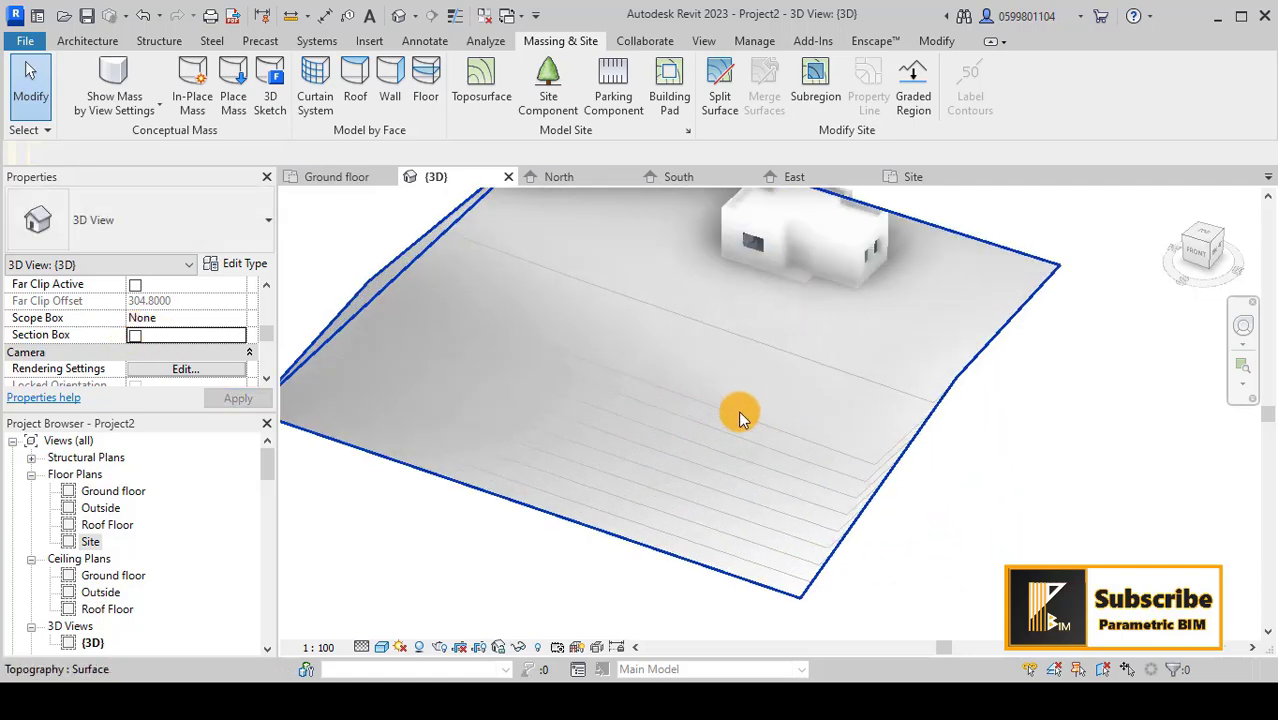
- Orbit to the terrain, select the toposurface and enter Edit Surface
{"action": "middle_click_drag", "start_coordinate": [736, 416], "coordinate": [849, 571], "text": "shift"}
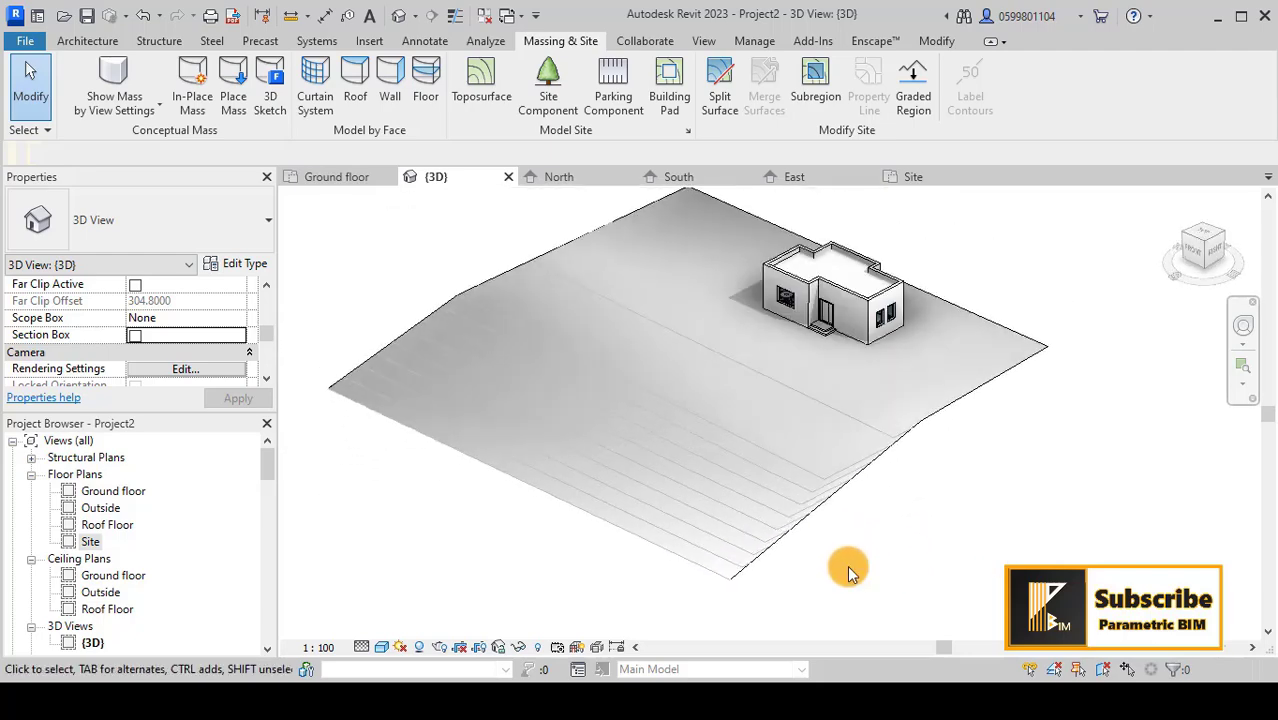
{"action": "left_click", "coordinate": [838, 489]}
{"action": "left_click", "coordinate": [813, 108]}
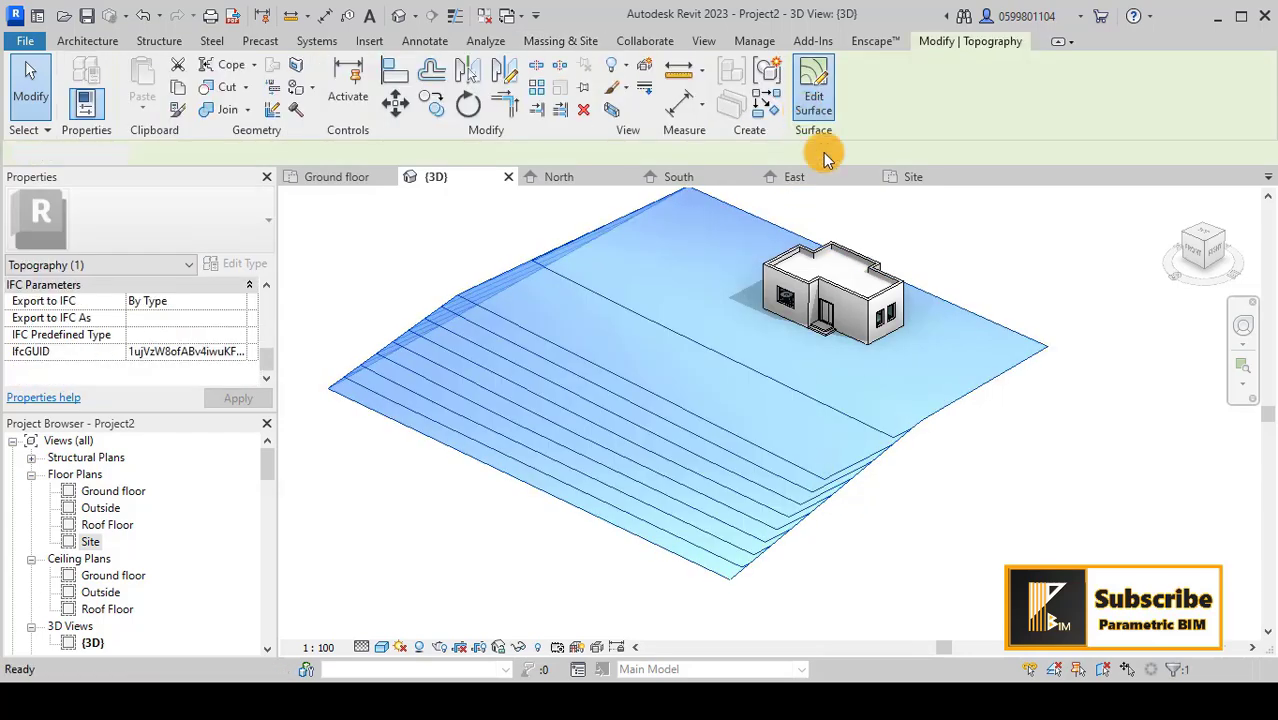
- In the Site floor plan, finish the toposurface edit
{"action": "double_click", "coordinate": [90, 541]}
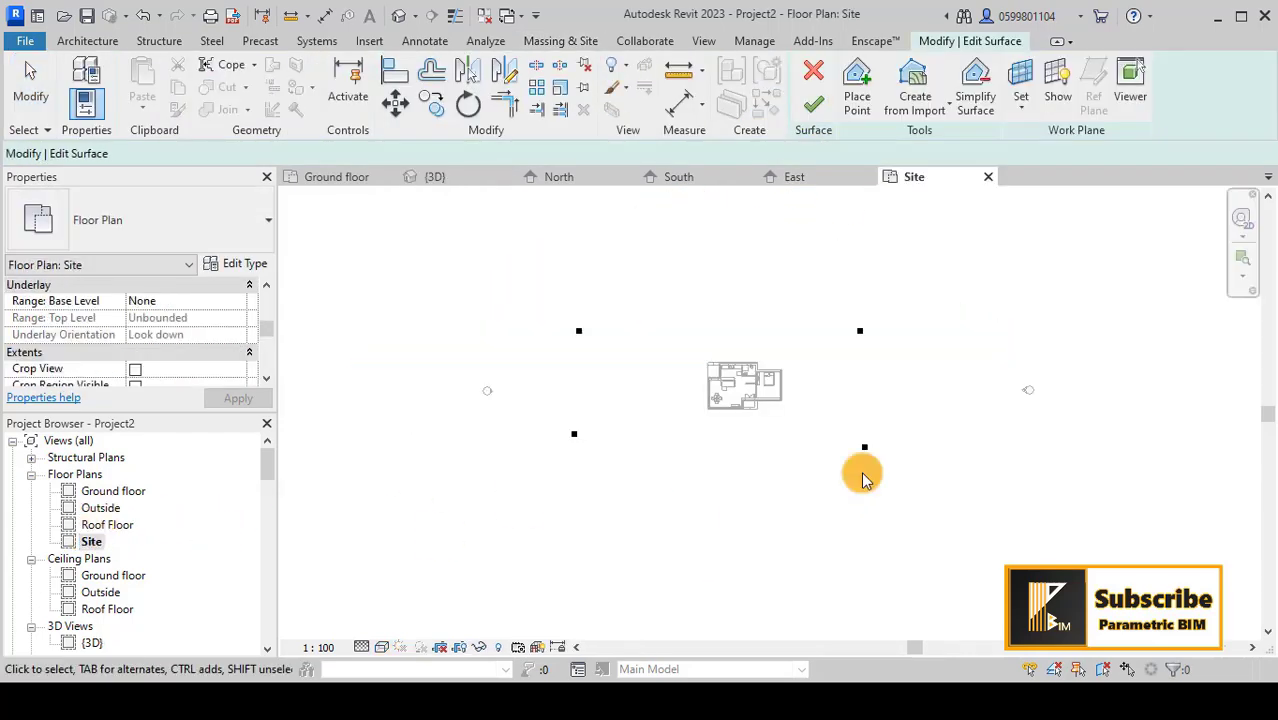
{"action": "scroll", "coordinate": [870, 460], "scroll_direction": "down", "scroll_amount": 2}
{"action": "middle_click_drag", "start_coordinate": [884, 451], "coordinate": [847, 428]}
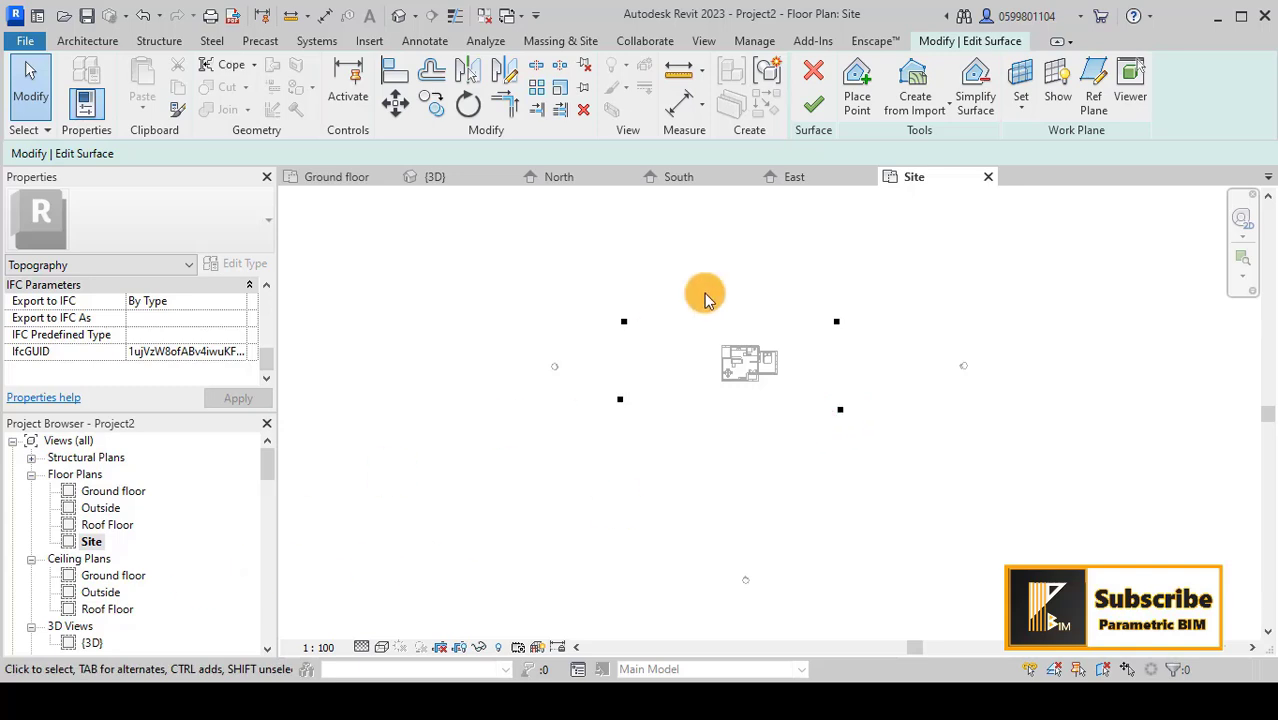
{"action": "left_click", "coordinate": [813, 106]}
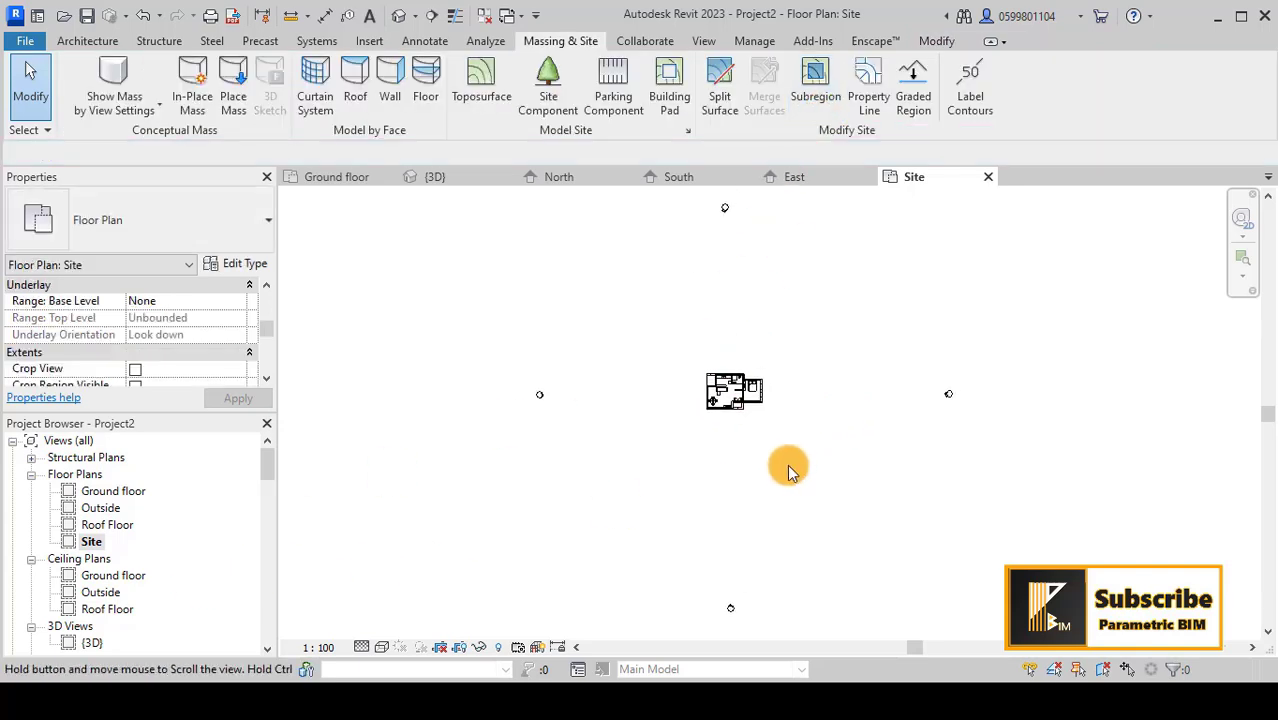
- Assign the AD_Site plan view template to the Site plan
{"action": "scroll", "coordinate": [740, 460], "scroll_direction": "up", "scroll_amount": 3}
{"action": "scroll", "coordinate": [183, 348], "scroll_direction": "down", "scroll_amount": 4}
{"action": "scroll", "coordinate": [185, 338], "scroll_direction": "up", "scroll_amount": 1}
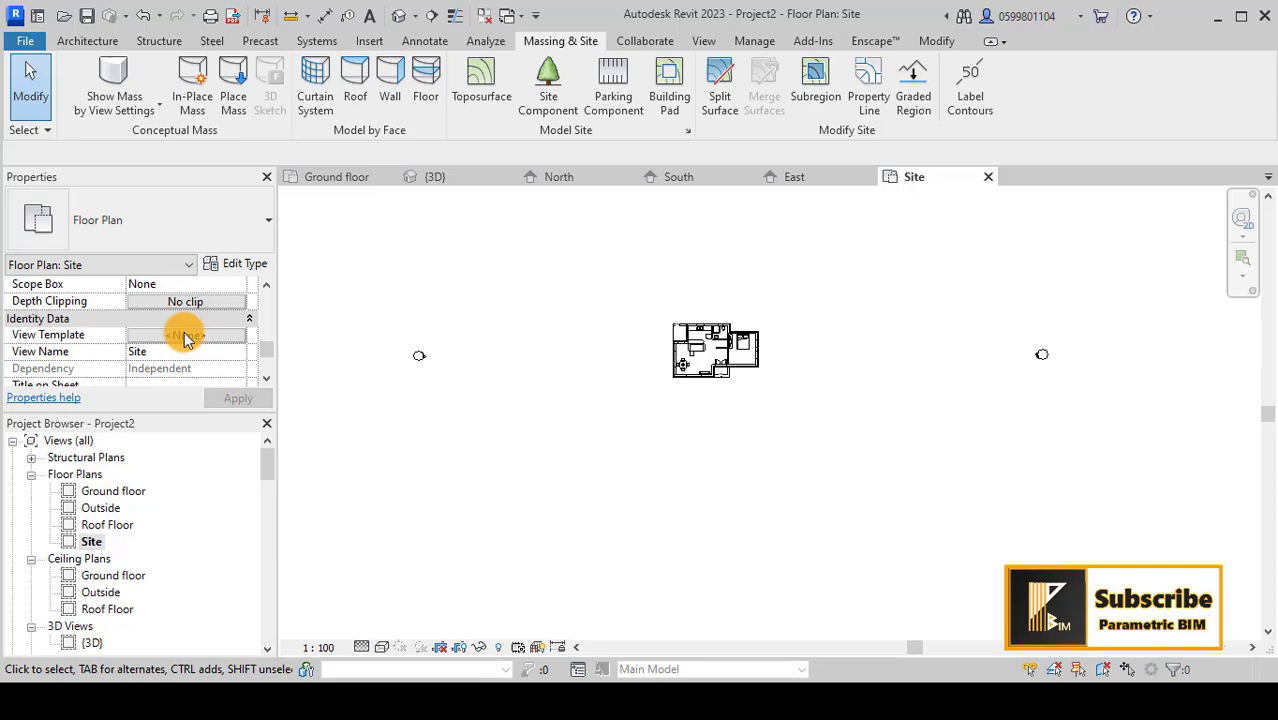
{"action": "left_click", "coordinate": [185, 336]}
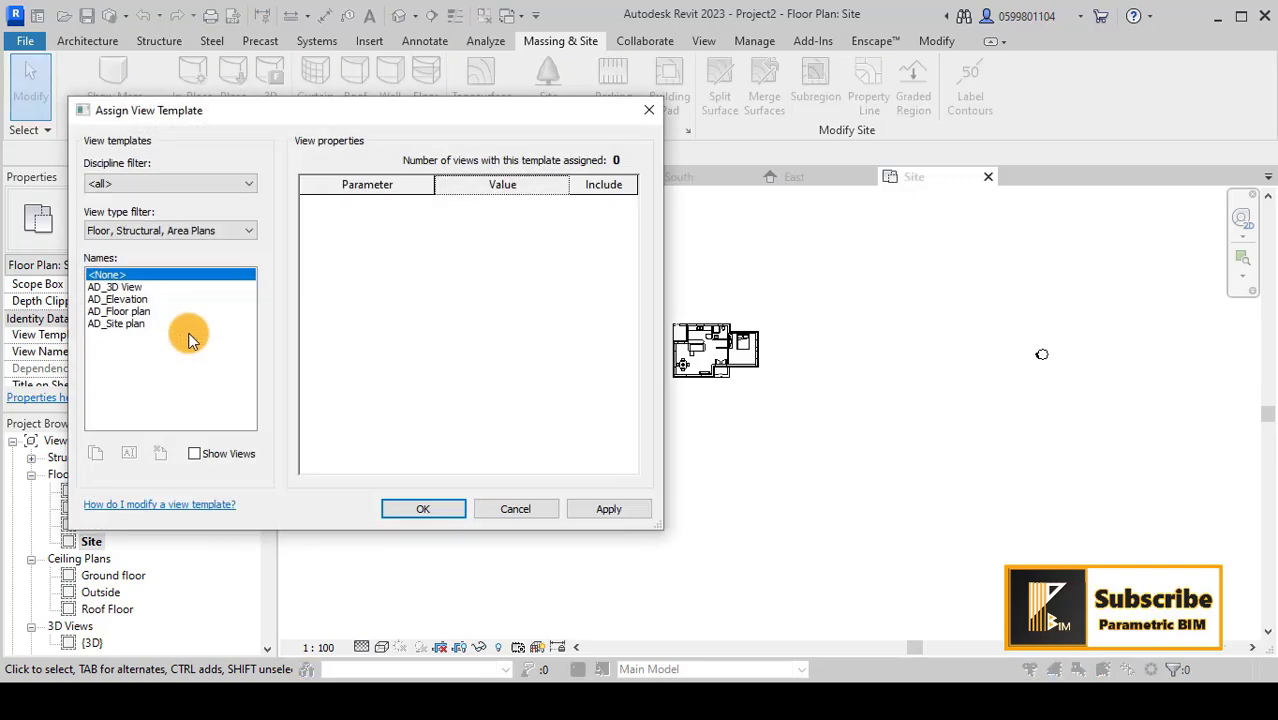
{"action": "left_click", "coordinate": [116, 325]}
{"action": "left_click", "coordinate": [606, 510]}
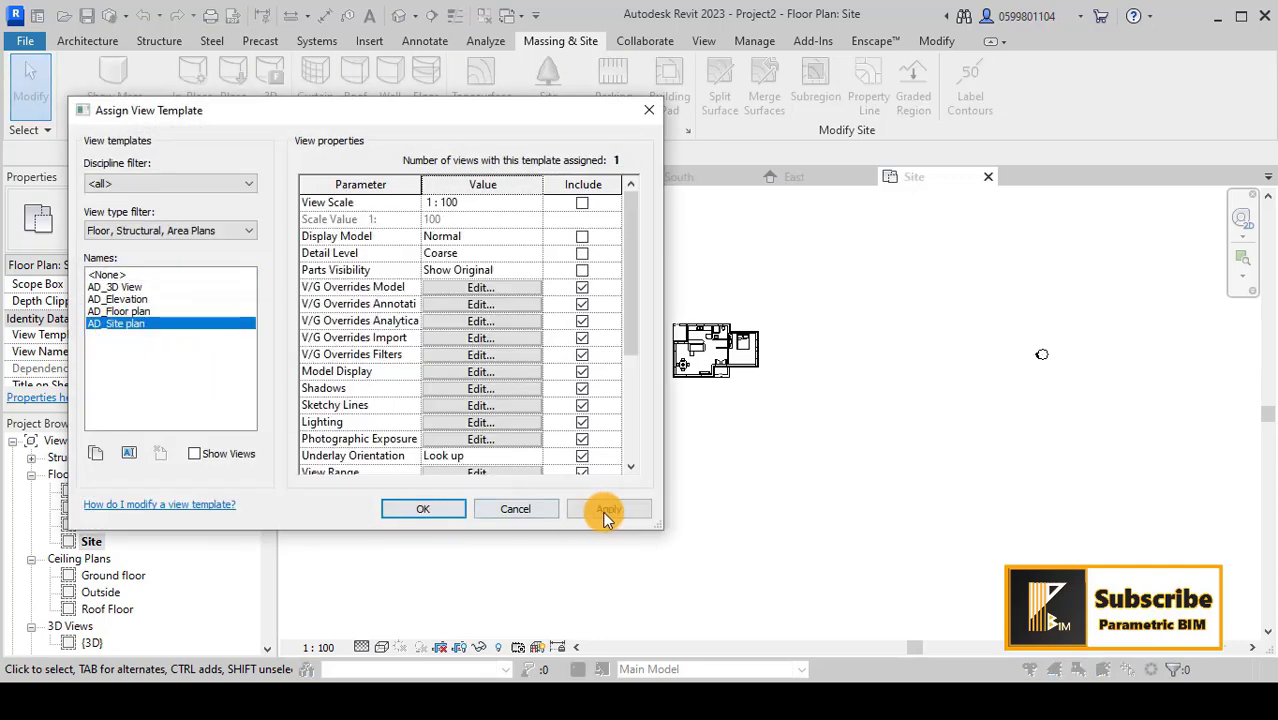
{"action": "left_click", "coordinate": [436, 510]}
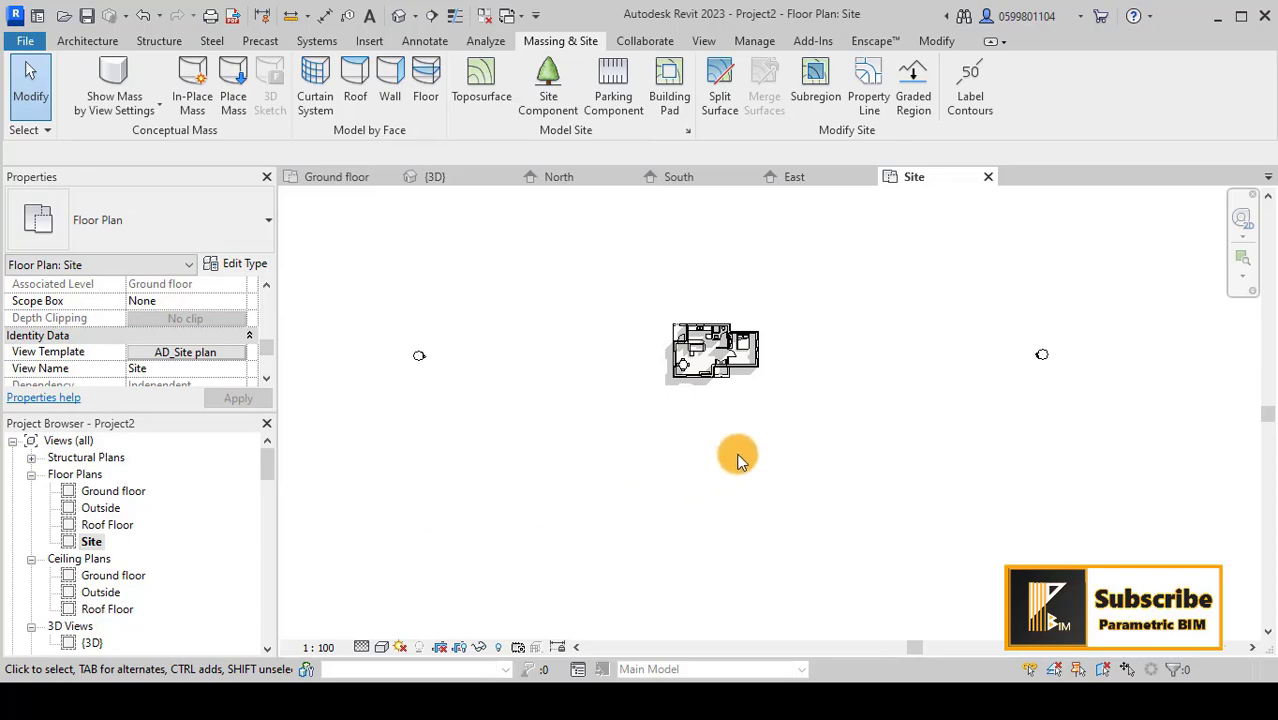
- Open the V/G Overrides Model settings of the AD_Site plan template
{"action": "key", "text": "g"}
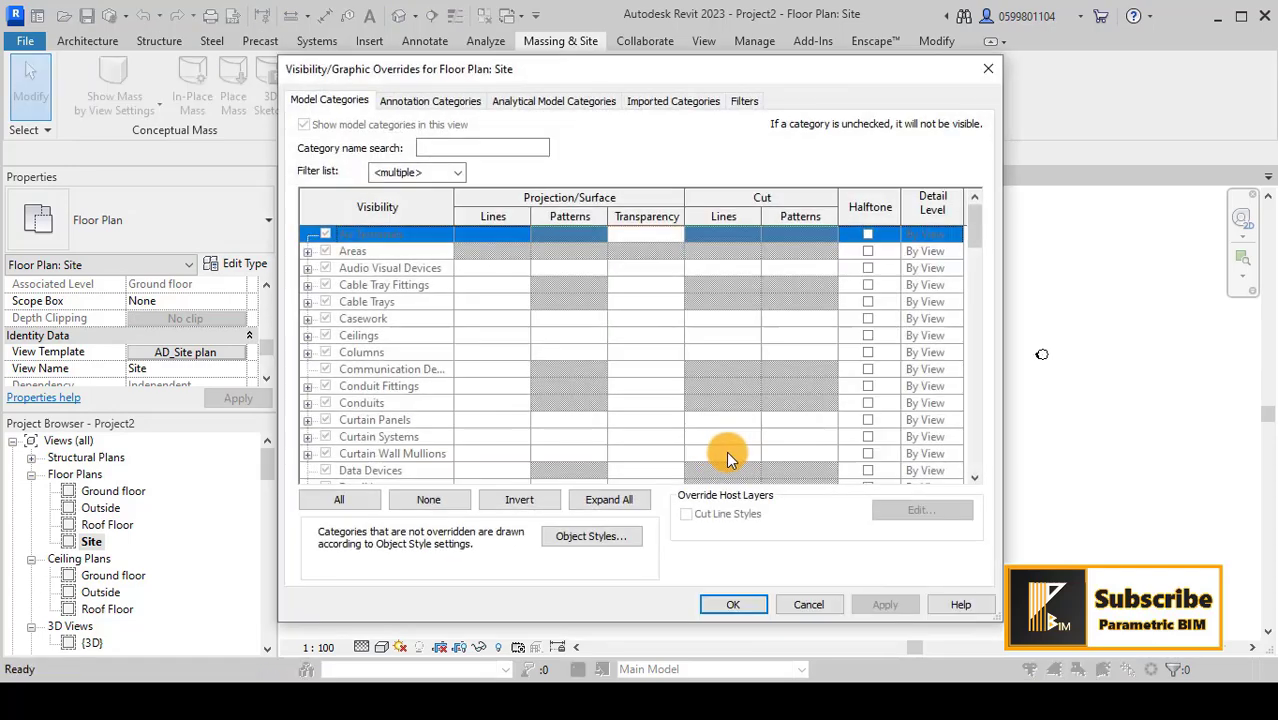
{"action": "left_click", "coordinate": [988, 68]}
{"action": "scroll", "coordinate": [194, 300], "scroll_direction": "down", "scroll_amount": 2}
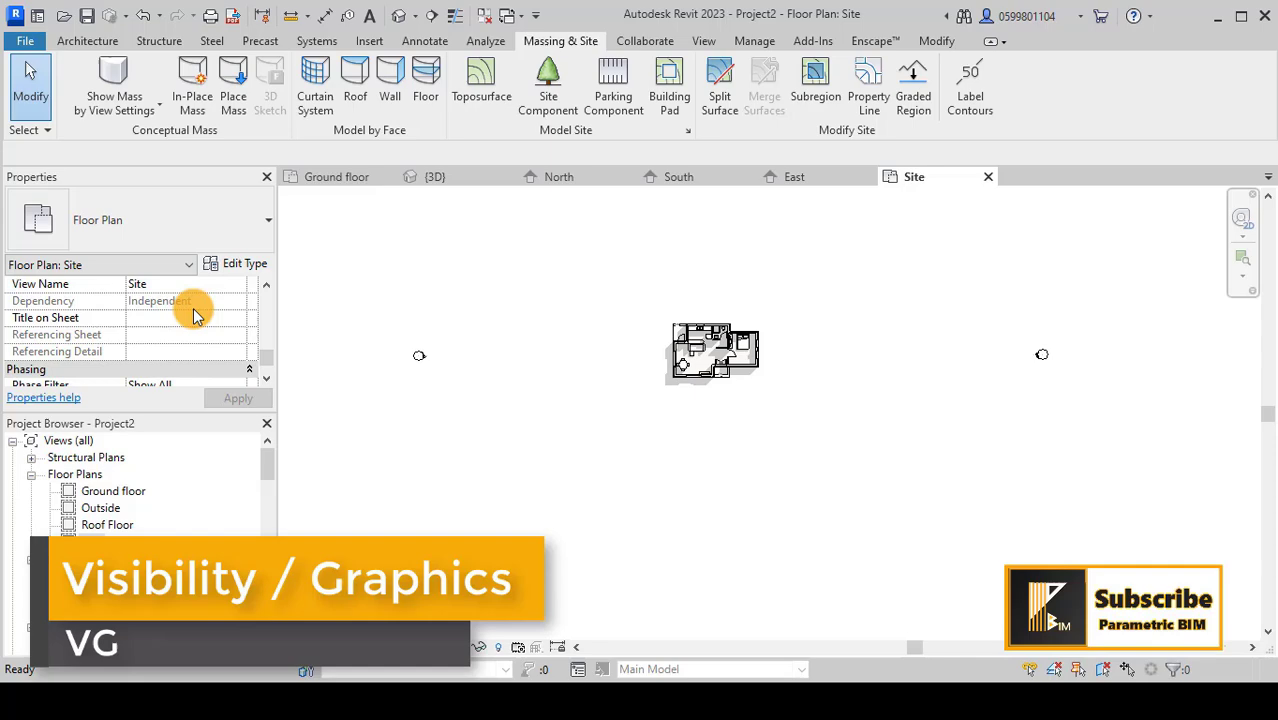
{"action": "scroll", "coordinate": [193, 308], "scroll_direction": "up", "scroll_amount": 1}
{"action": "left_click", "coordinate": [193, 308]}
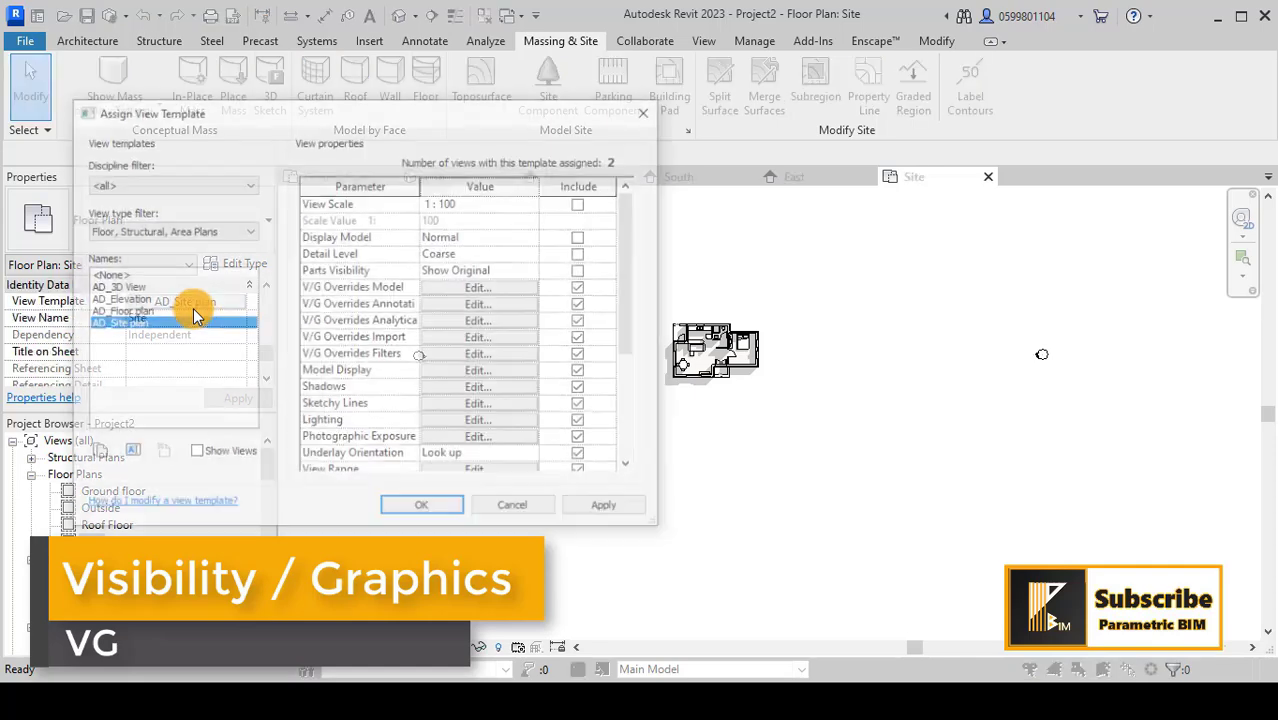
{"action": "left_click", "coordinate": [460, 322]}
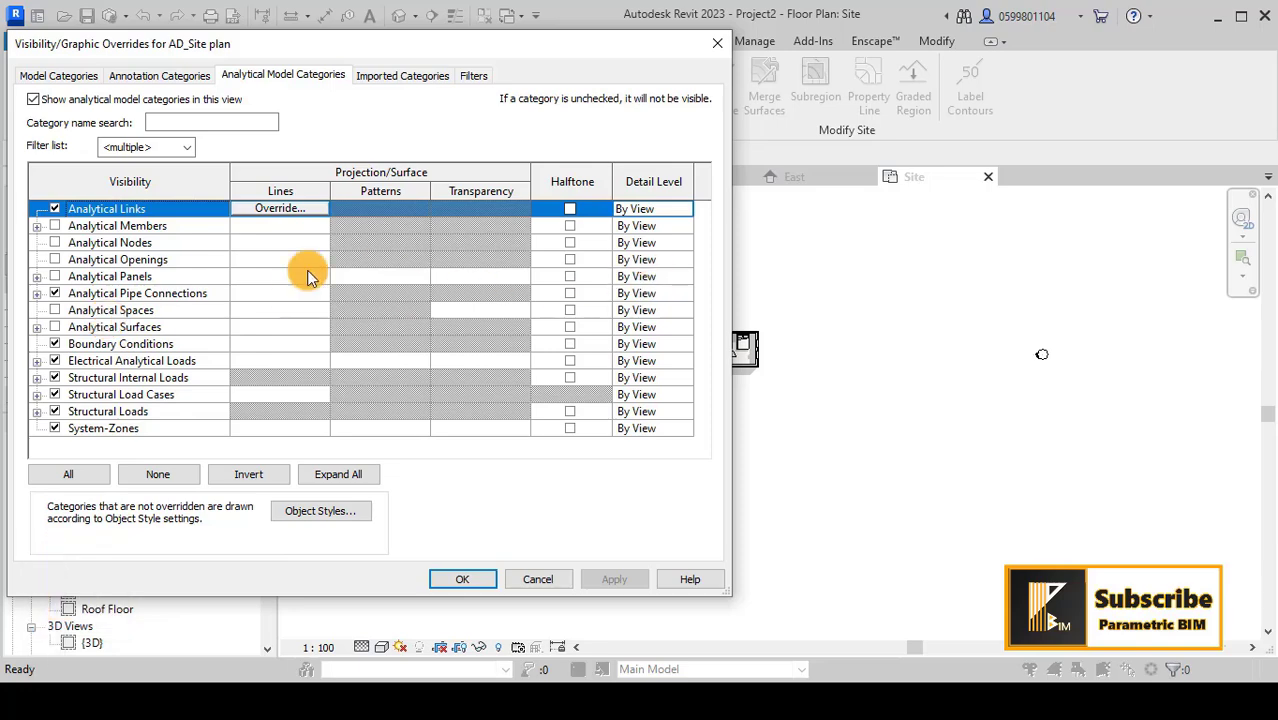
- Tick Topography under Model Categories, apply, and confirm the template changes
{"action": "left_click", "coordinate": [58, 75]}
{"action": "scroll", "coordinate": [184, 309], "scroll_direction": "down", "scroll_amount": 4}
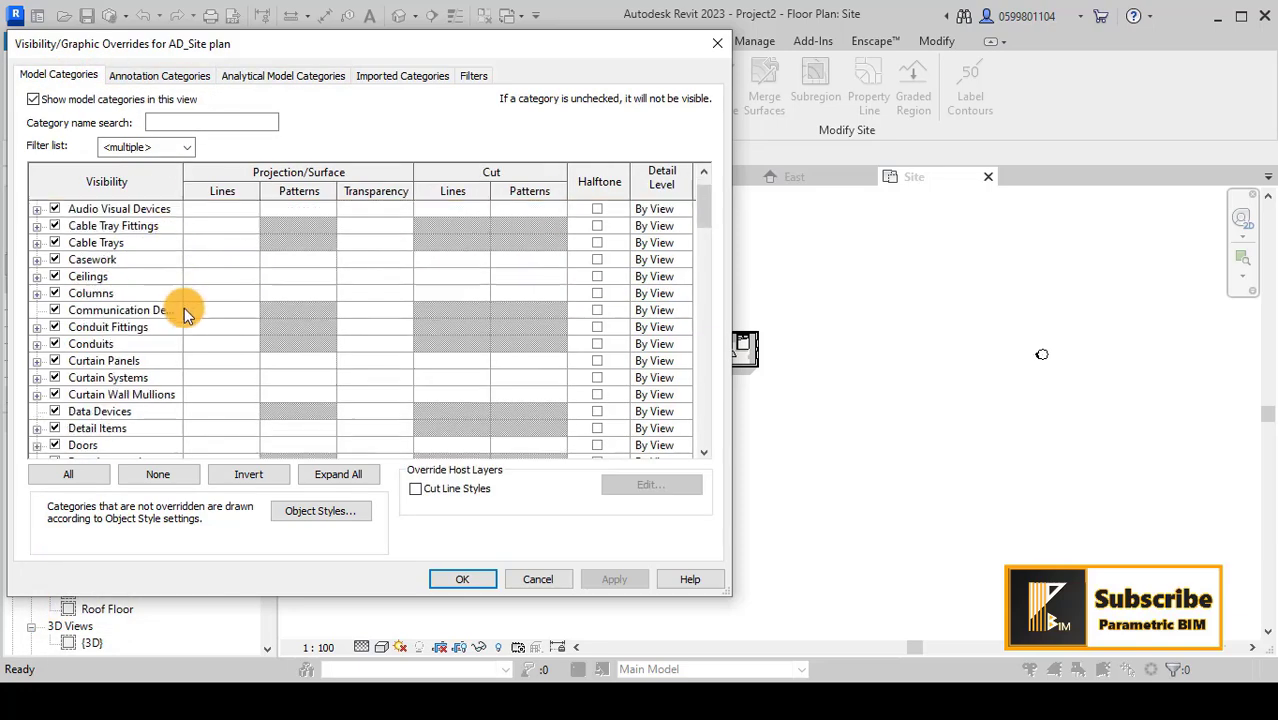
{"action": "scroll", "coordinate": [184, 309], "scroll_direction": "down", "scroll_amount": 7}
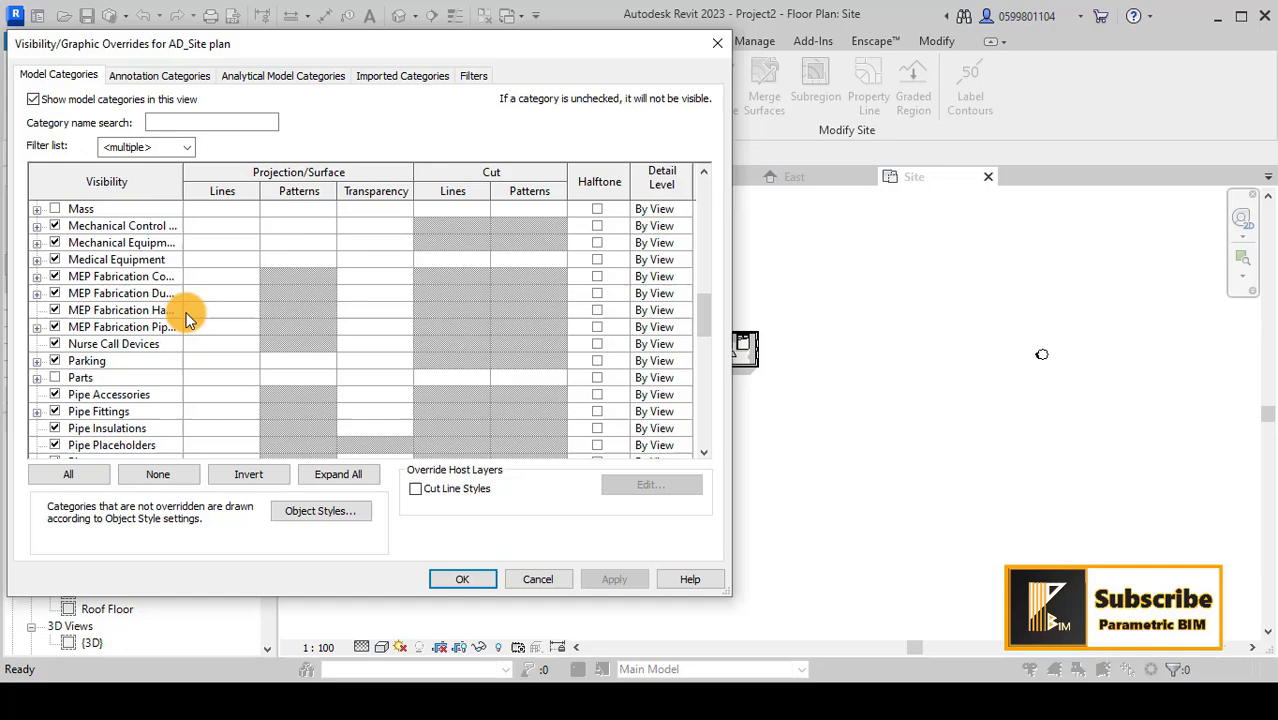
{"action": "scroll", "coordinate": [190, 317], "scroll_direction": "down", "scroll_amount": 9}
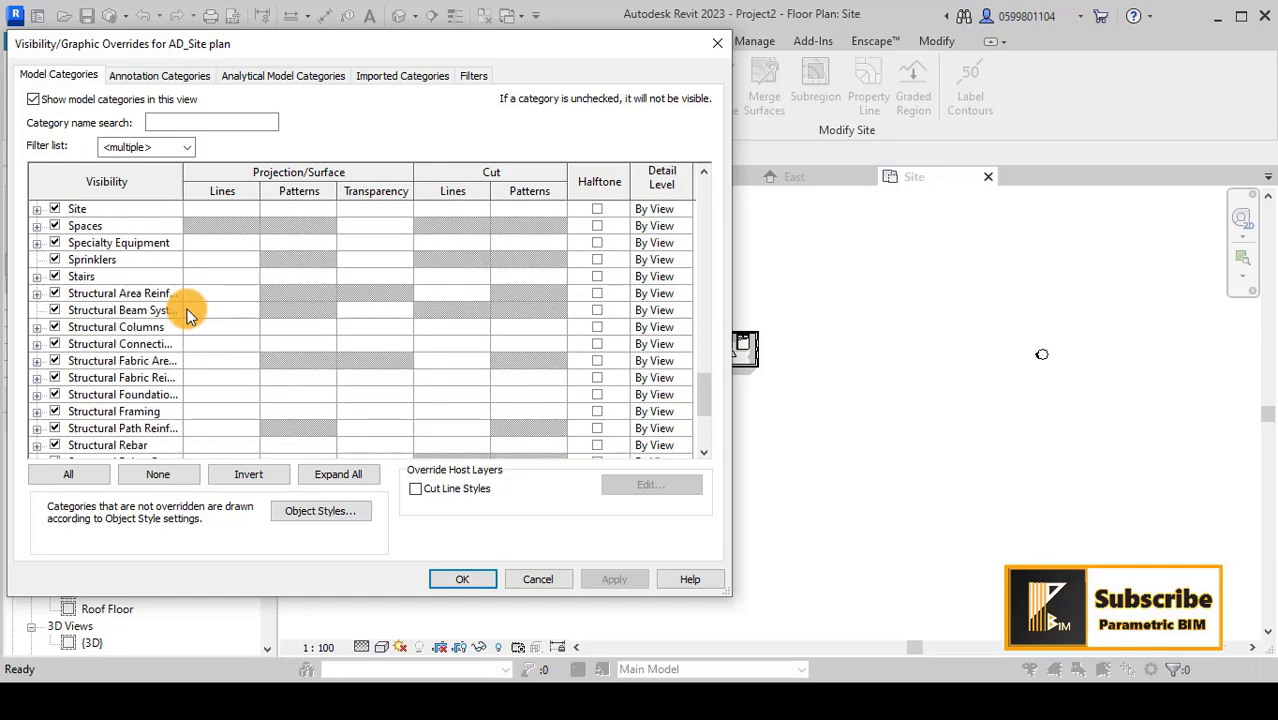
{"action": "scroll", "coordinate": [190, 314], "scroll_direction": "down", "scroll_amount": 4}
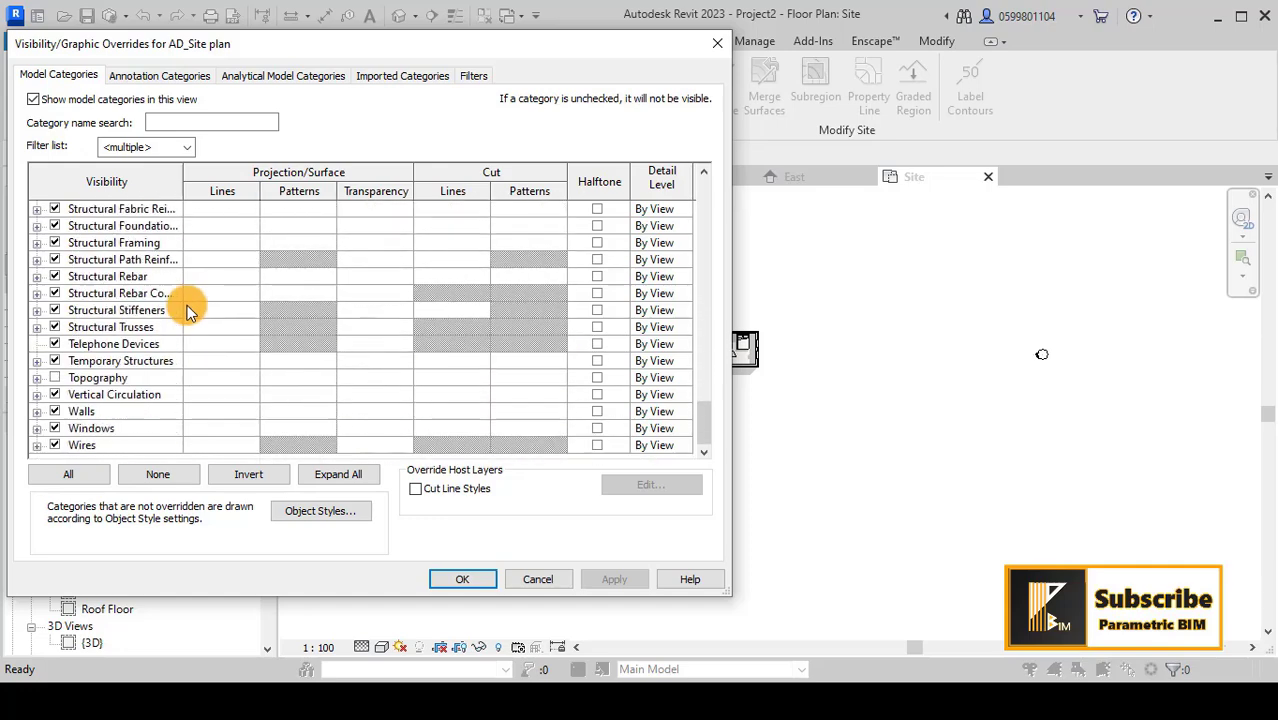
{"action": "left_click", "coordinate": [54, 378]}
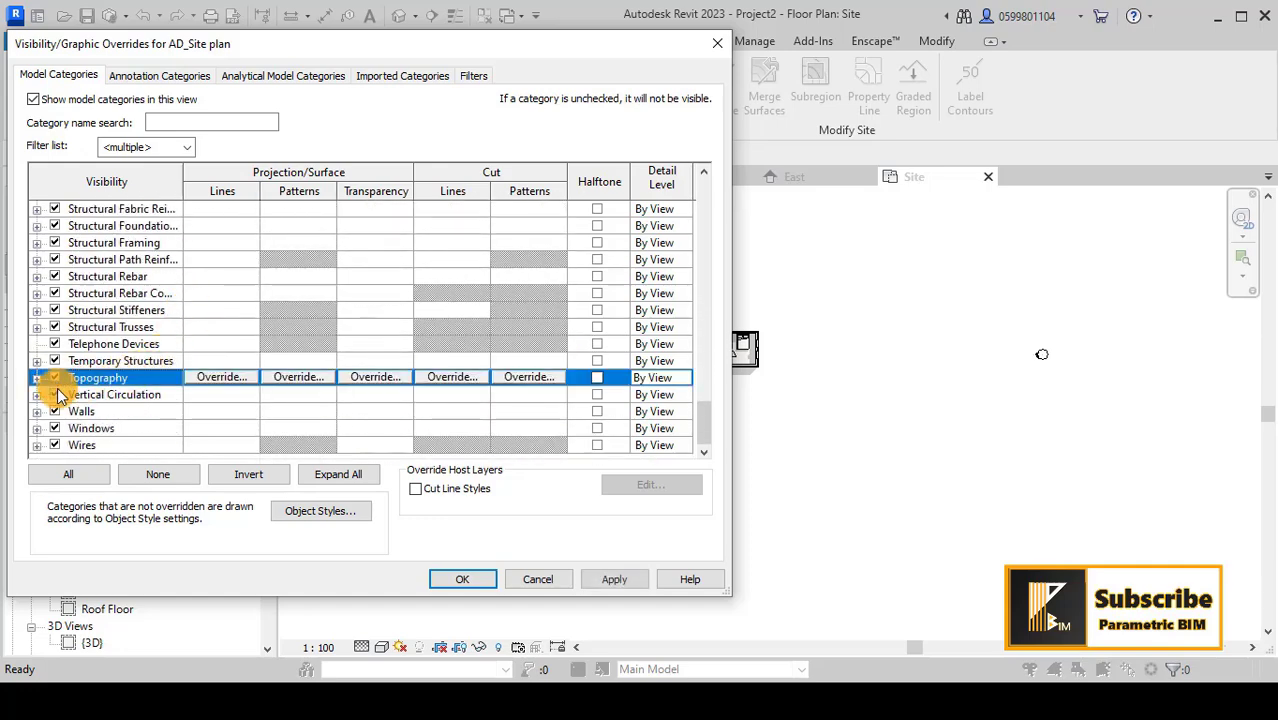
{"action": "left_click", "coordinate": [610, 579]}
{"action": "left_click", "coordinate": [463, 579]}
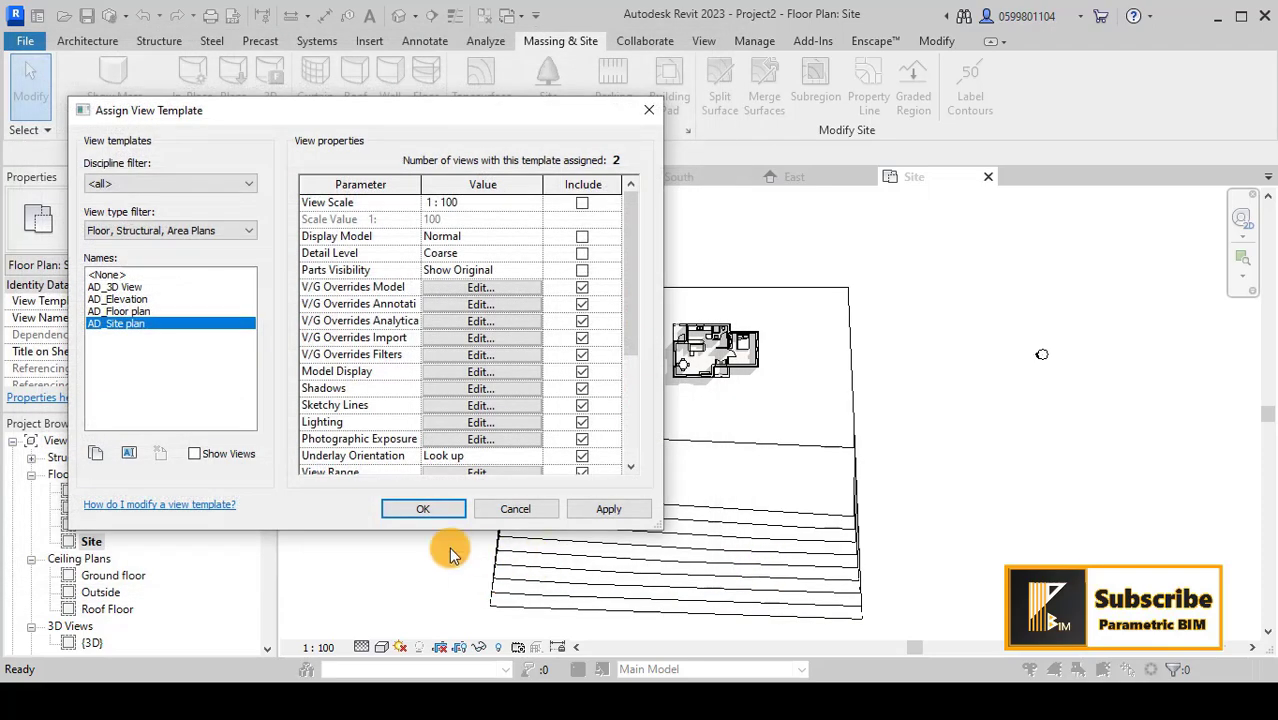
{"action": "left_click", "coordinate": [423, 509]}
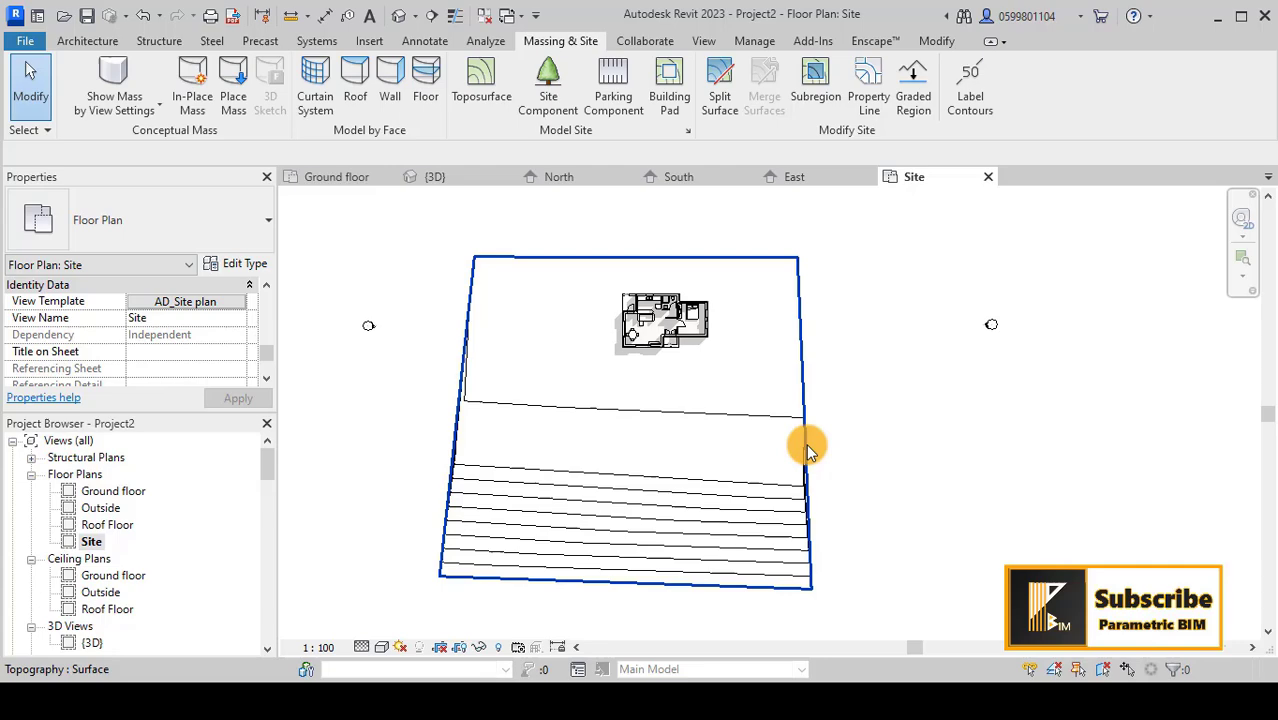
- Select the toposurface in the Site plan and enter Edit Surface
{"action": "left_click", "coordinate": [807, 450]}
{"action": "scroll", "coordinate": [840, 455], "scroll_direction": "up", "scroll_amount": 3}
{"action": "middle_click_drag", "start_coordinate": [899, 428], "coordinate": [899, 394]}
{"action": "scroll", "coordinate": [892, 430], "scroll_direction": "down", "scroll_amount": 2}
{"action": "scroll", "coordinate": [901, 405], "scroll_direction": "down", "scroll_amount": 2}
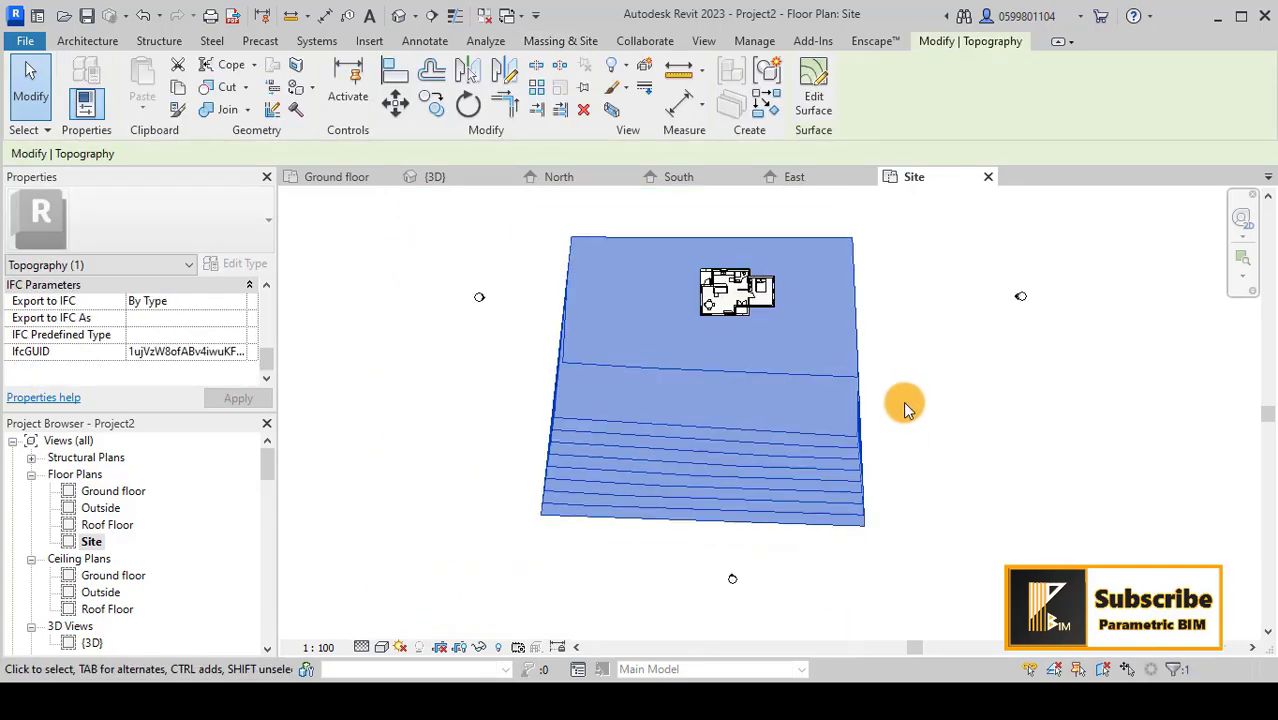
{"action": "left_click", "coordinate": [815, 100]}
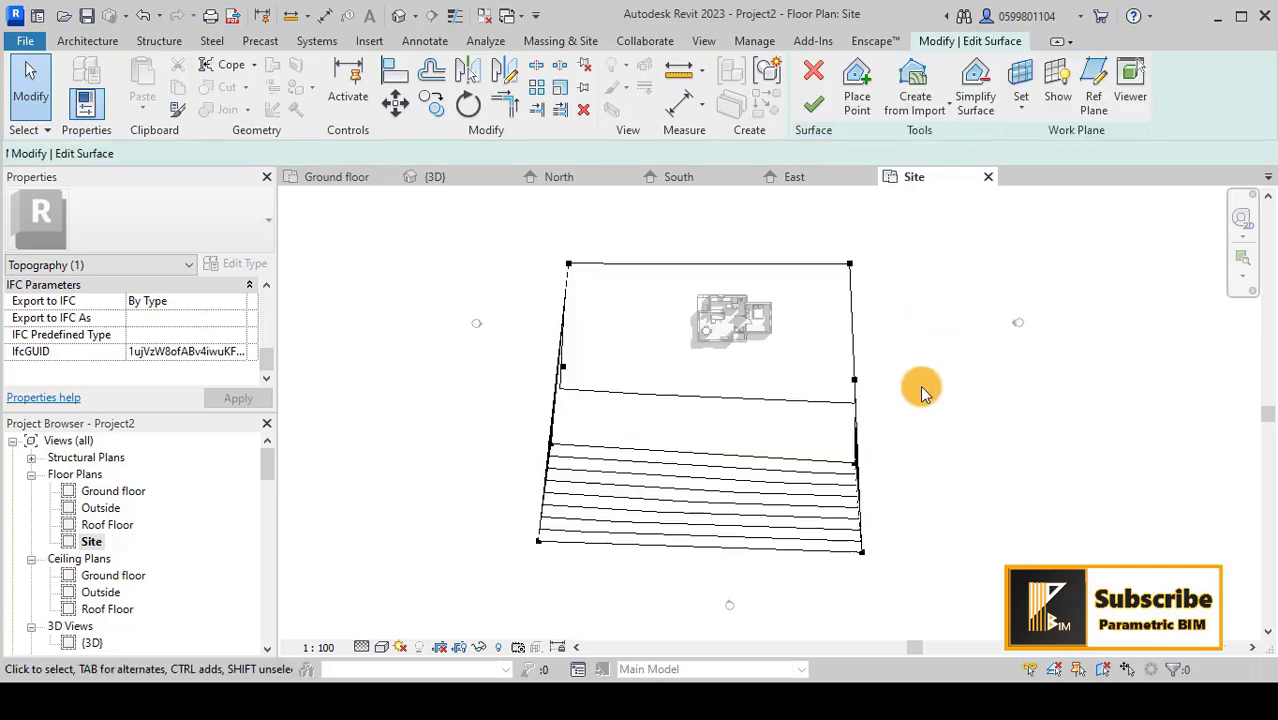
- Select and adjust the boundary points along the bottom and top edges
{"action": "scroll", "coordinate": [838, 322], "scroll_direction": "up", "scroll_amount": 2}
{"action": "middle_click_drag", "start_coordinate": [836, 308], "coordinate": [893, 288]}
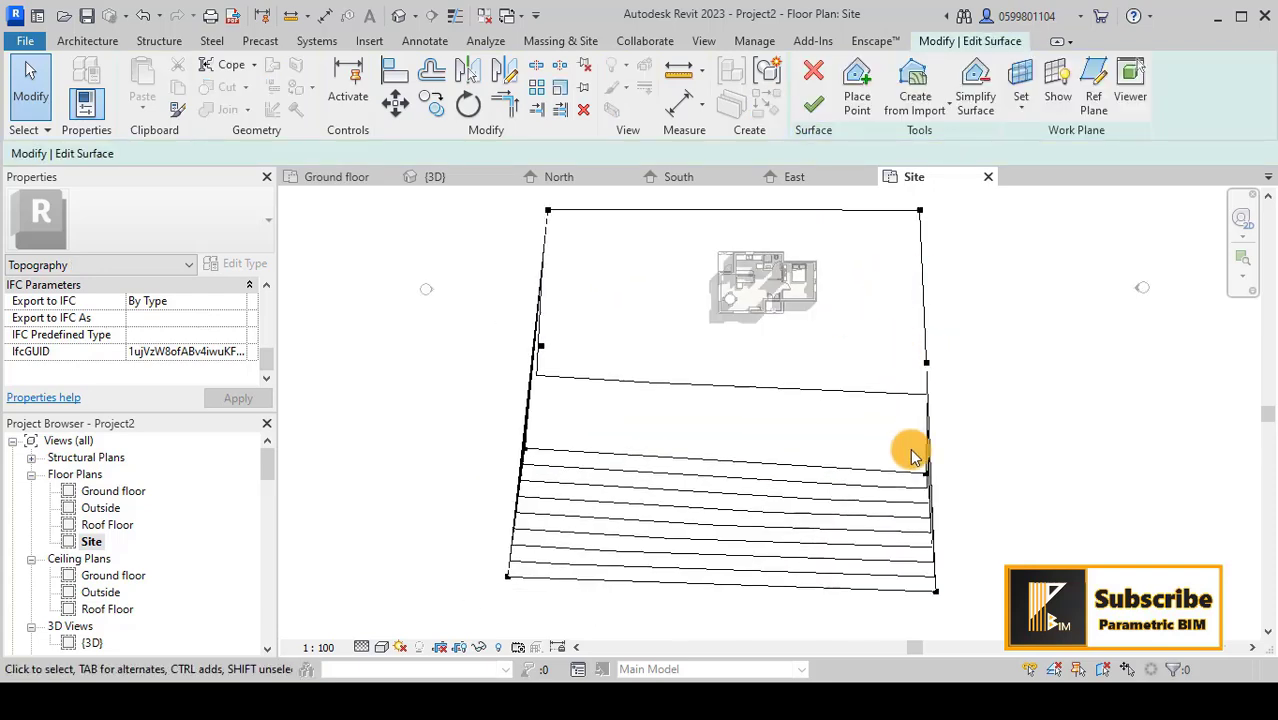
{"action": "middle_click_drag", "start_coordinate": [907, 451], "coordinate": [884, 426]}
{"action": "left_click_drag", "start_coordinate": [483, 572], "coordinate": [931, 628]}
{"action": "left_click", "coordinate": [947, 428]}
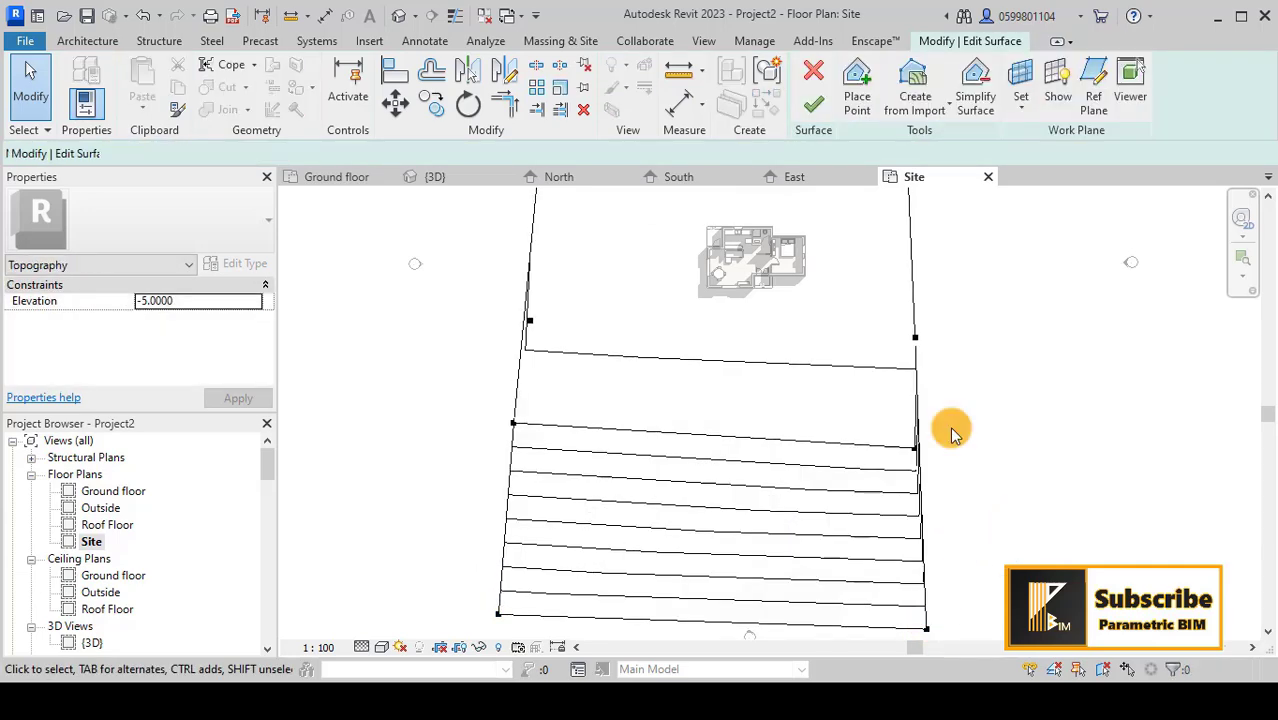
{"action": "middle_click_drag", "start_coordinate": [959, 357], "coordinate": [941, 522]}
{"action": "left_click_drag", "start_coordinate": [477, 363], "coordinate": [885, 350]}
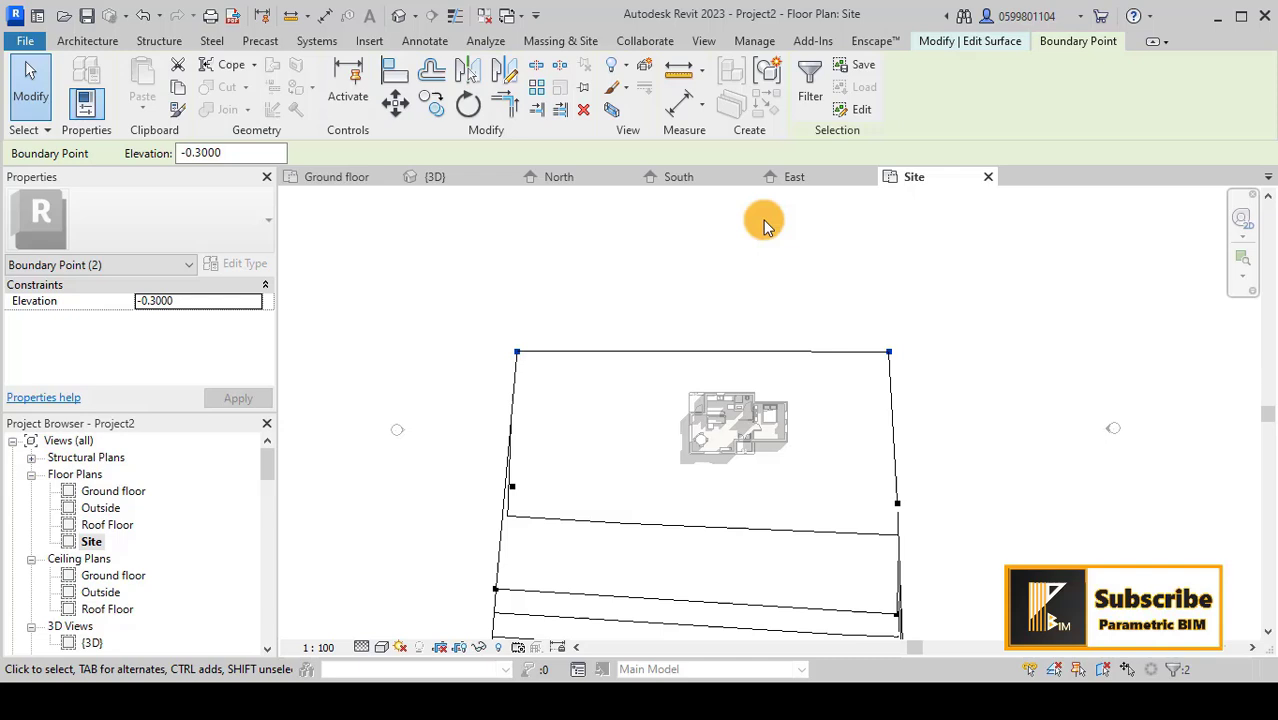
- Activate Place Point and select the Elevation value to replace with 1
{"action": "left_click", "coordinate": [985, 41]}
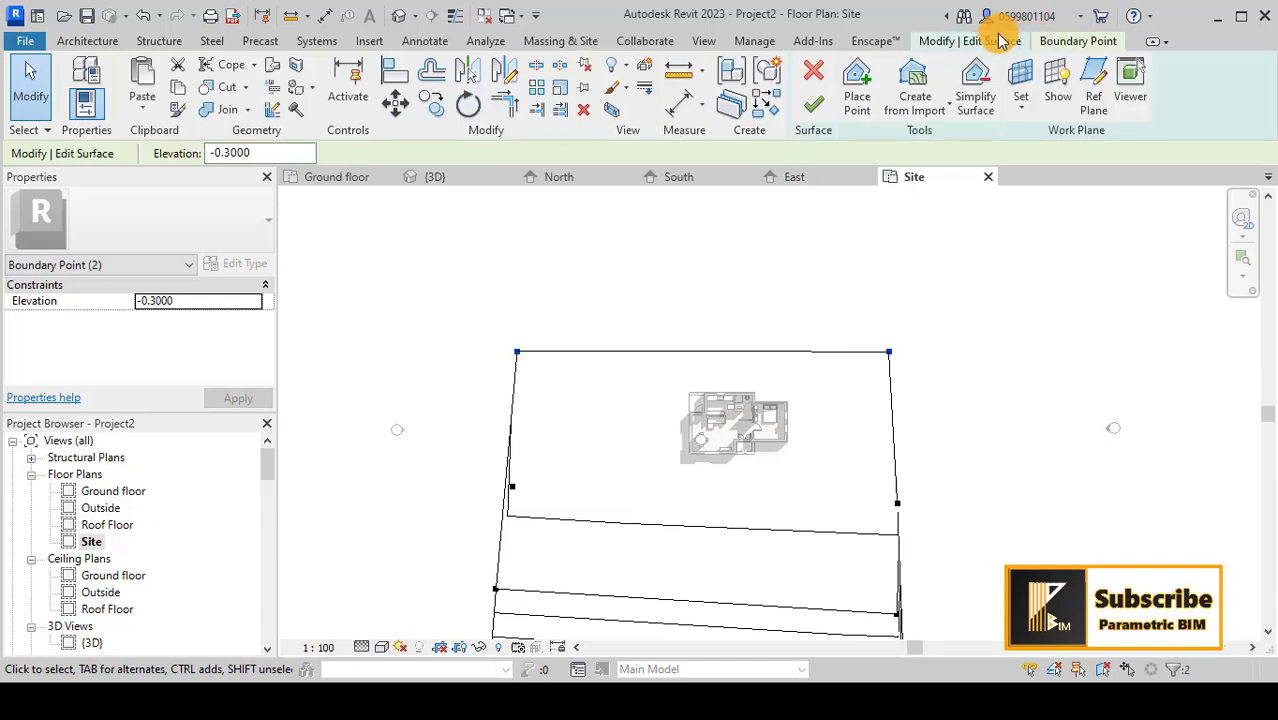
{"action": "left_click", "coordinate": [856, 85]}
{"action": "left_click_drag", "start_coordinate": [274, 153], "coordinate": [150, 162]}
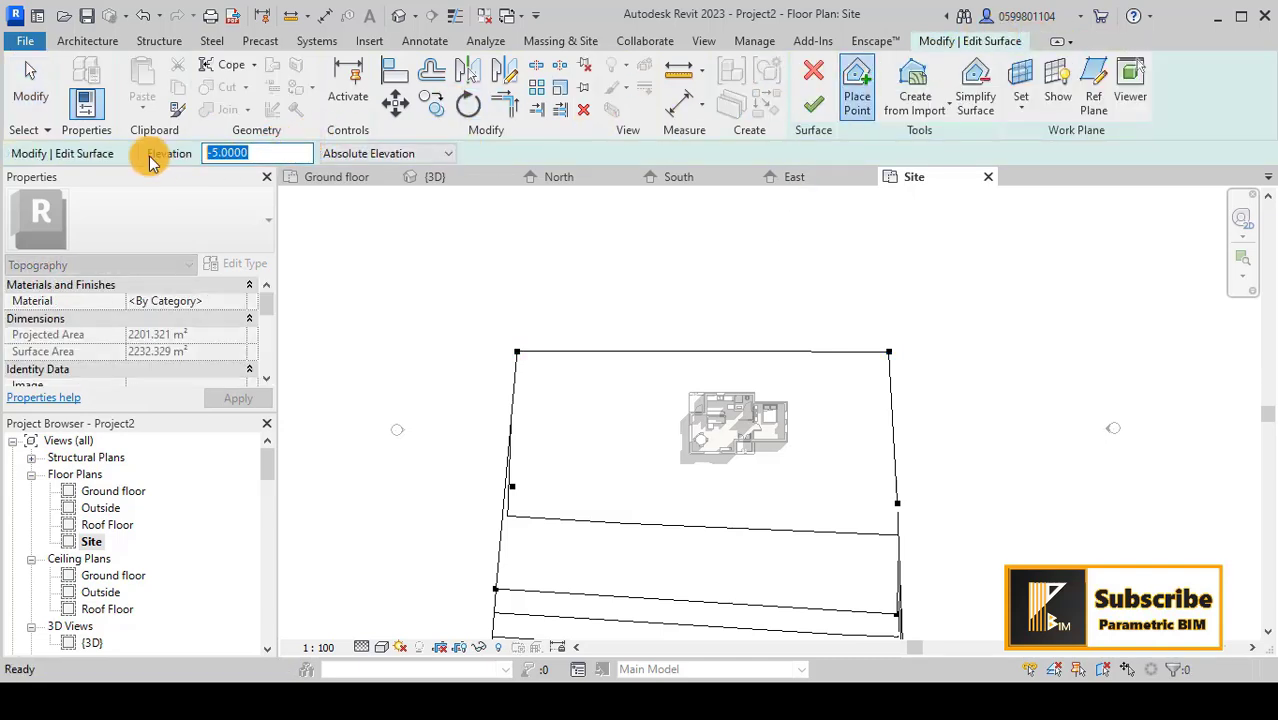
- Place raised points at elevation 1 at the top-left and top-right corners of the site
{"action": "left_click", "coordinate": [508, 254]}
{"action": "left_click", "coordinate": [903, 233]}
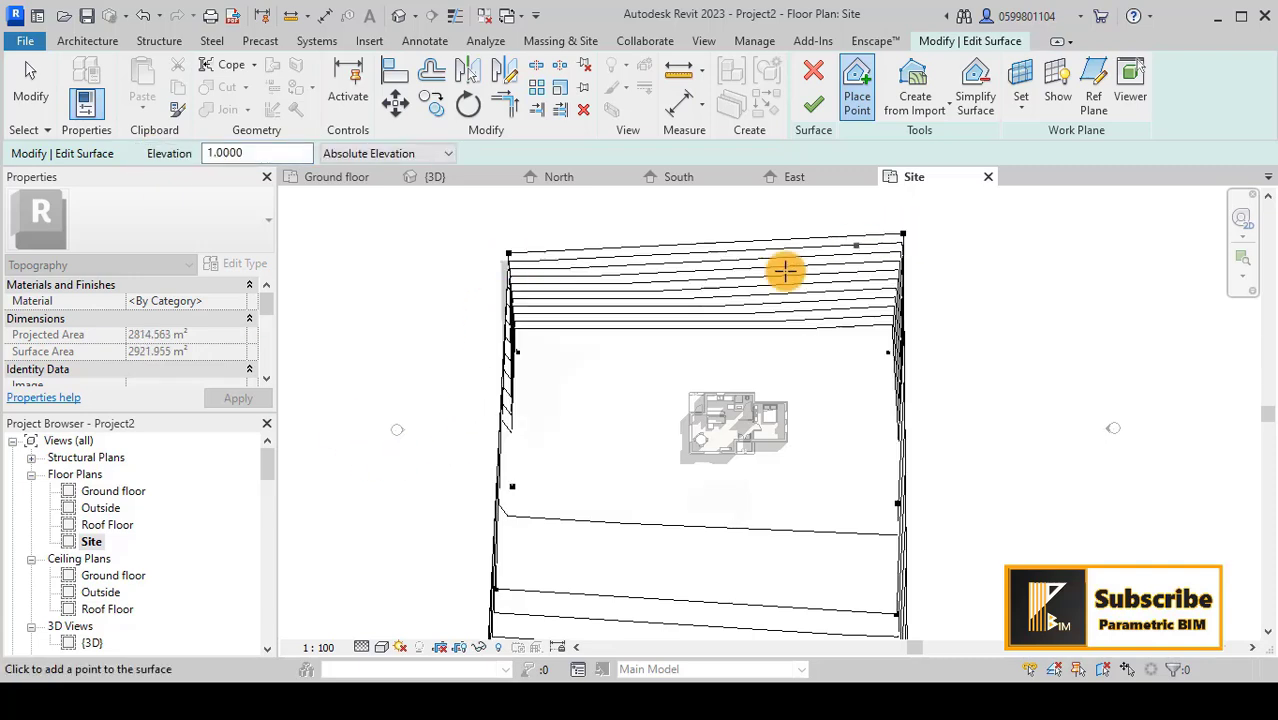
{"action": "key", "text": "Escape"}
- Reshape the boundary by moving the left point onto the edge and pulling the right-edge point outward
{"action": "scroll", "coordinate": [494, 365], "scroll_direction": "up", "scroll_amount": 2}
{"action": "left_click_drag", "start_coordinate": [445, 397], "coordinate": [465, 342]}
{"action": "scroll", "coordinate": [570, 342], "scroll_direction": "down", "scroll_amount": 1}
{"action": "scroll", "coordinate": [566, 345], "scroll_direction": "down", "scroll_amount": 1}
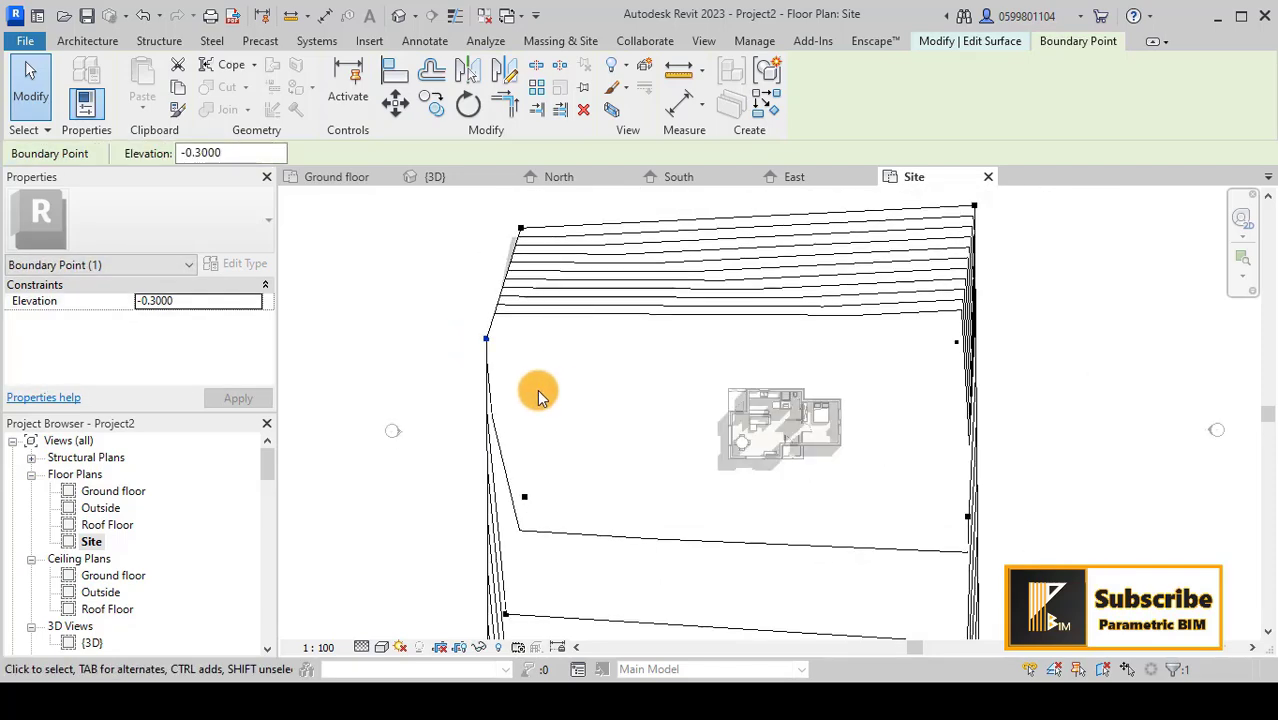
{"action": "middle_click_drag", "start_coordinate": [539, 391], "coordinate": [590, 265]}
{"action": "scroll", "coordinate": [580, 280], "scroll_direction": "down", "scroll_amount": 1}
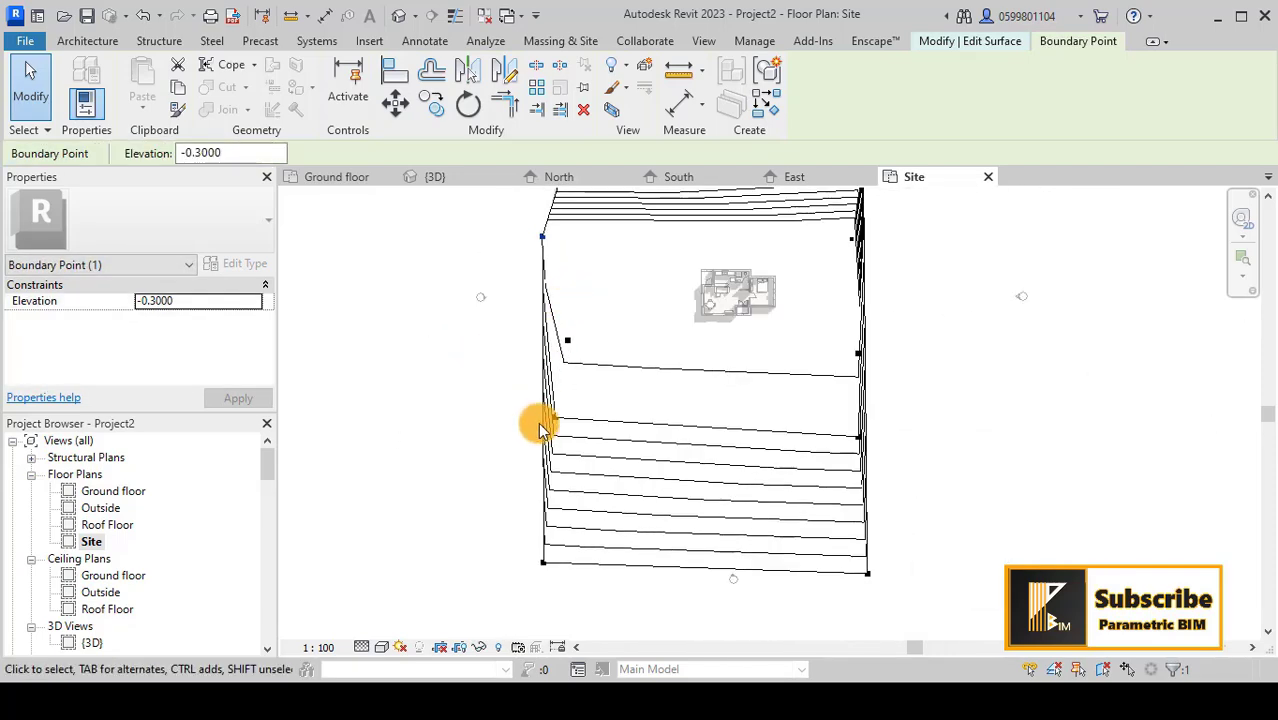
{"action": "mouse_move", "coordinate": [533, 428]}
{"action": "left_mouse_down"}
{"action": "mouse_move", "coordinate": [571, 394]}
{"action": "mouse_move", "coordinate": [516, 417]}
{"action": "mouse_move", "coordinate": [530, 420]}
{"action": "left_mouse_up"}
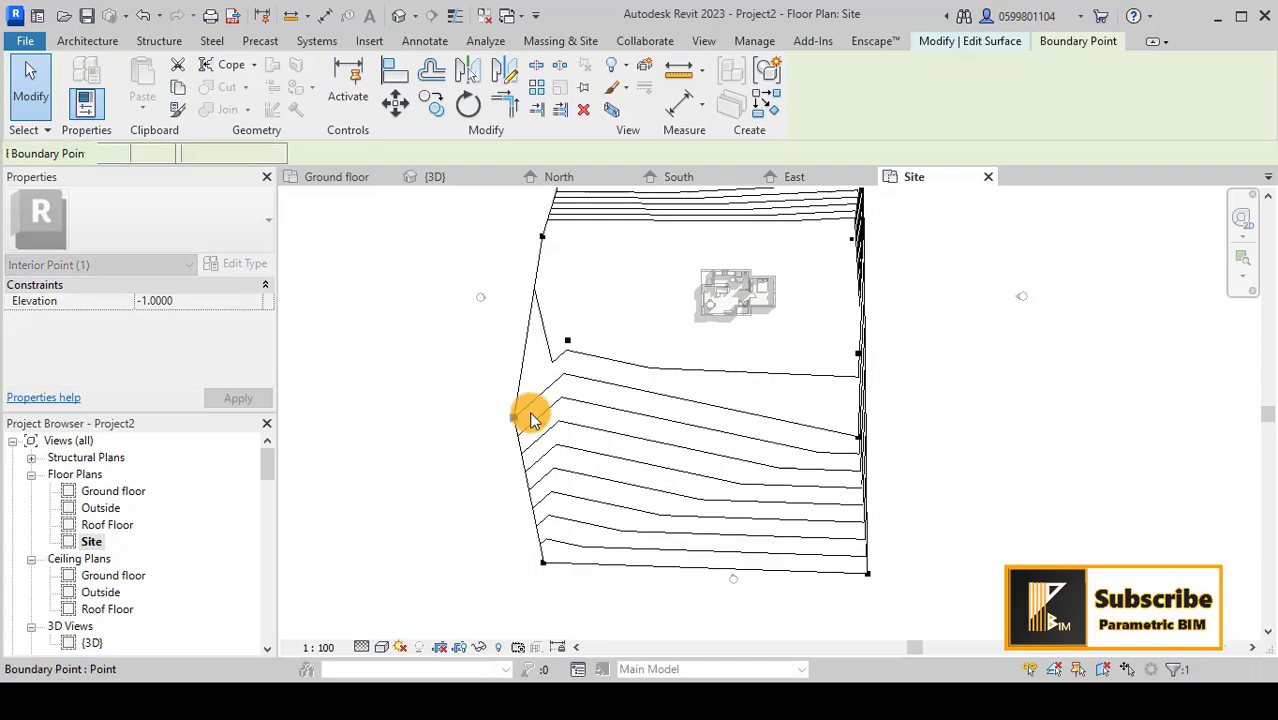
{"action": "middle_click_drag", "start_coordinate": [879, 456], "coordinate": [862, 485]}
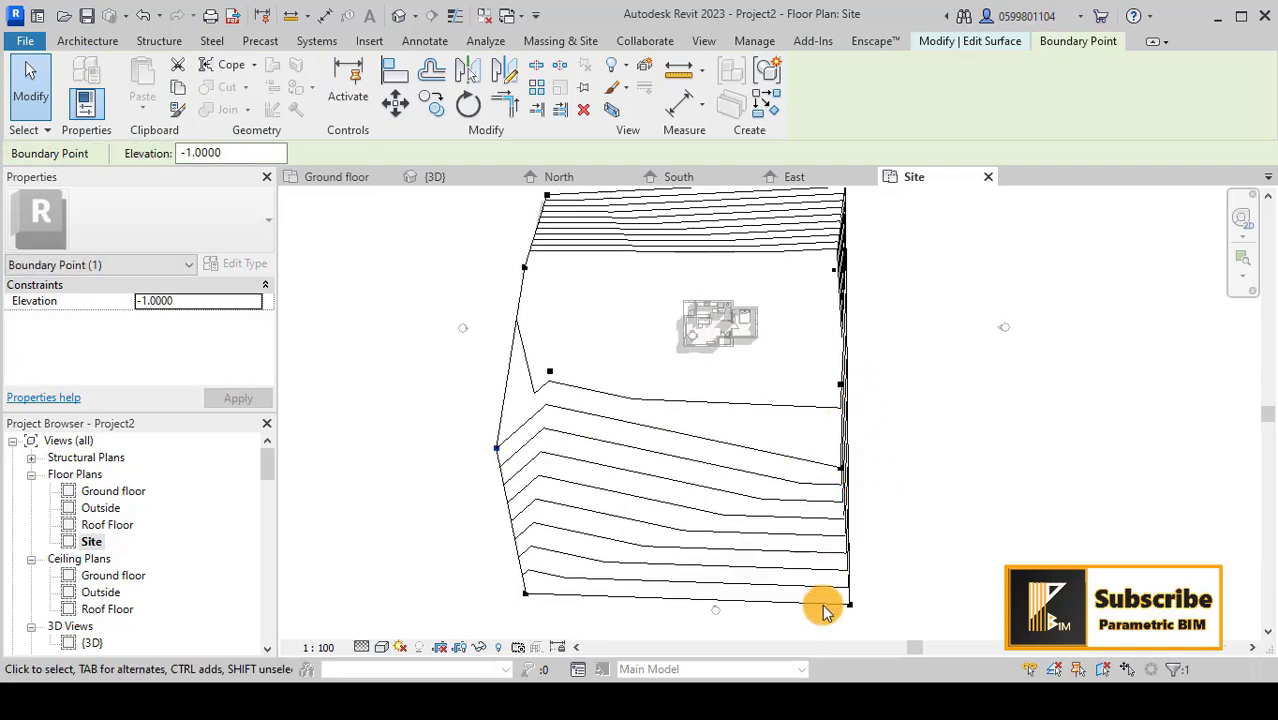
{"action": "left_click", "coordinate": [879, 437]}
{"action": "left_click", "coordinate": [845, 462]}
{"action": "left_click_drag", "start_coordinate": [845, 462], "coordinate": [899, 465]}
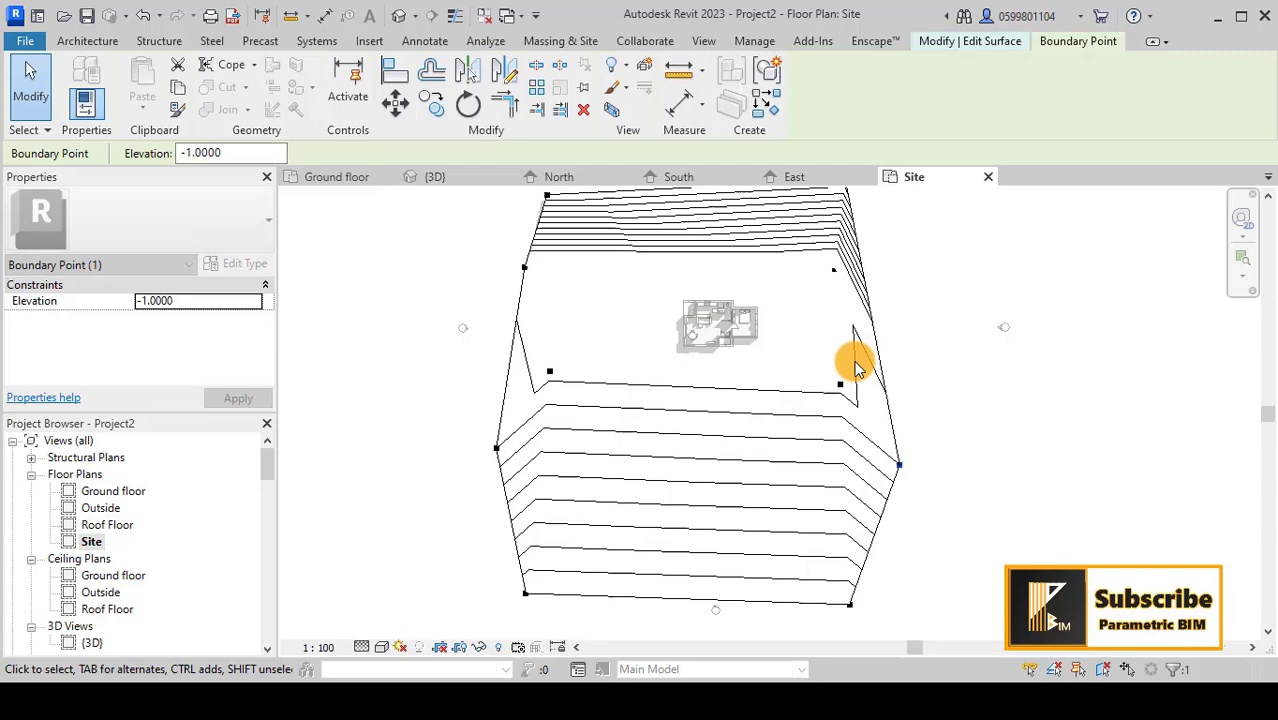
- Adjust the upper-right interior point, then inspect the slope in the Default 3D View
{"action": "middle_click_drag", "start_coordinate": [855, 368], "coordinate": [847, 434]}
{"action": "left_click", "coordinate": [808, 344]}
{"action": "left_click", "coordinate": [836, 345]}
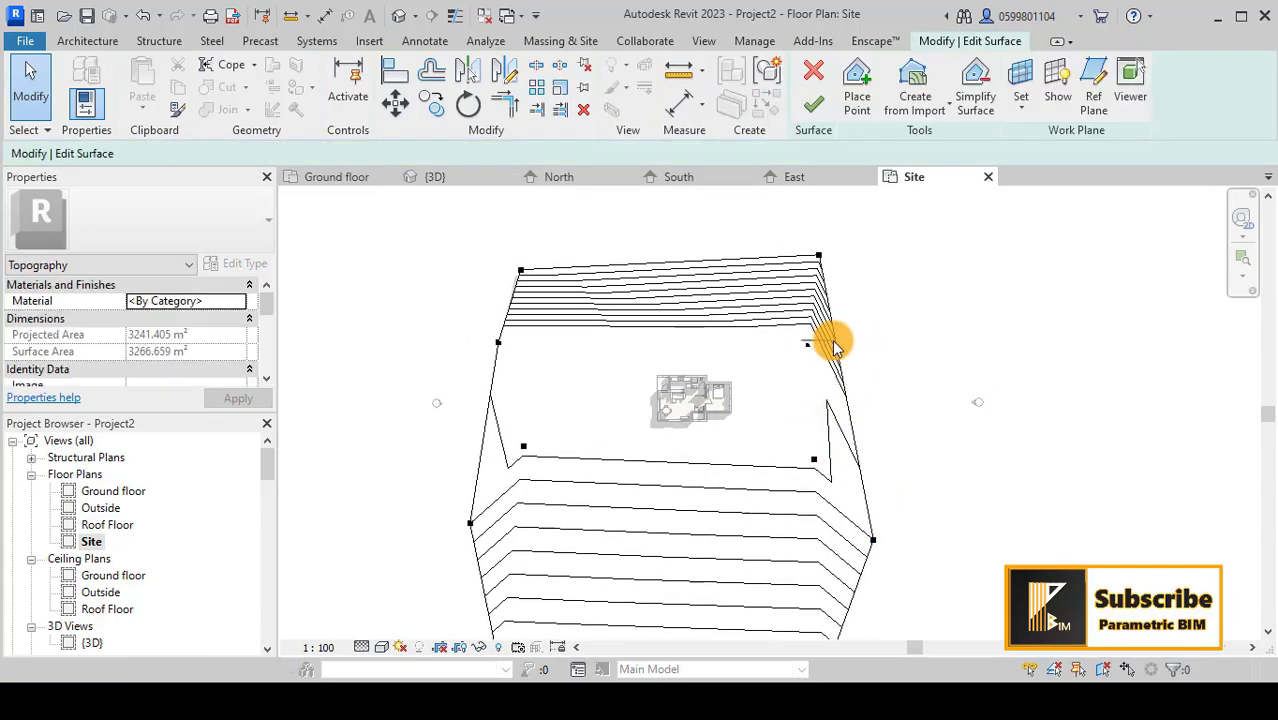
{"action": "left_click_drag", "start_coordinate": [808, 344], "coordinate": [845, 337]}
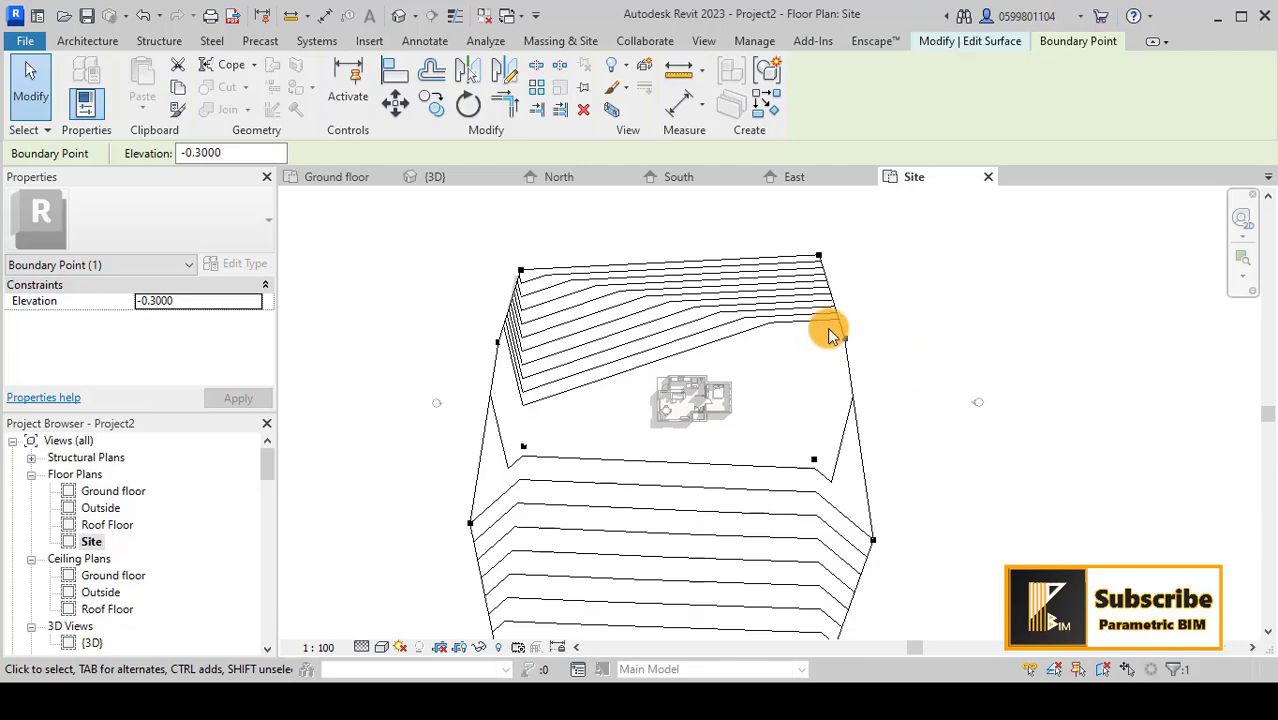
{"action": "left_click_drag", "start_coordinate": [828, 335], "coordinate": [813, 334]}
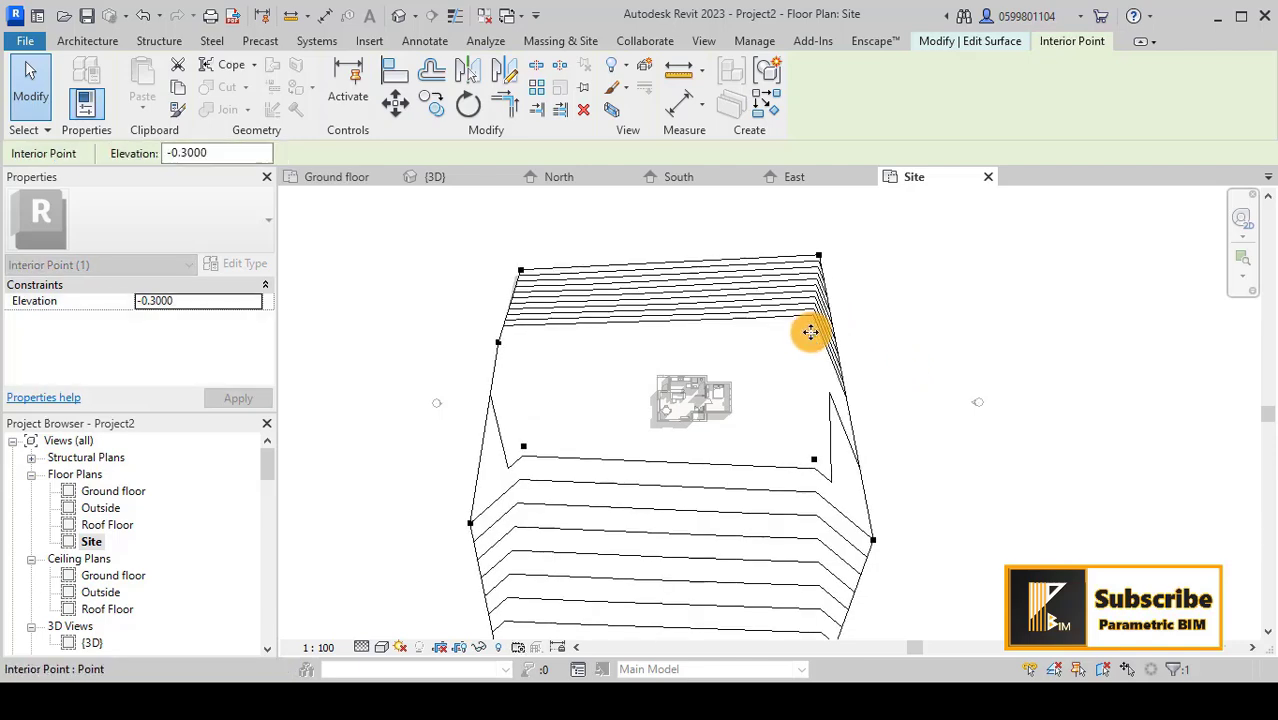
{"action": "middle_click_drag", "start_coordinate": [945, 385], "coordinate": [901, 347]}
{"action": "scroll", "coordinate": [800, 402], "scroll_direction": "up", "scroll_amount": 1}
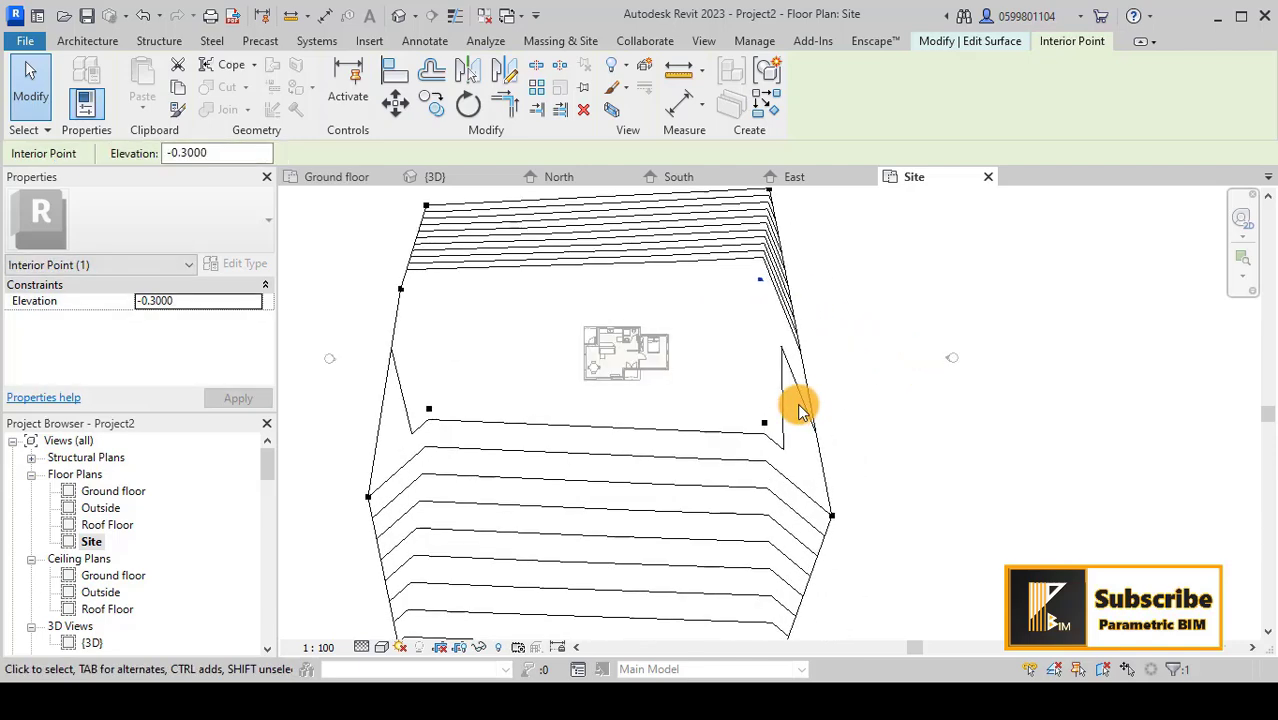
{"action": "left_click", "coordinate": [399, 18]}
{"action": "middle_click_drag", "start_coordinate": [822, 357], "coordinate": [751, 499], "text": "shift"}
- Finish the toposurface edit and select the toposurface in the view
{"action": "left_click", "coordinate": [813, 103]}
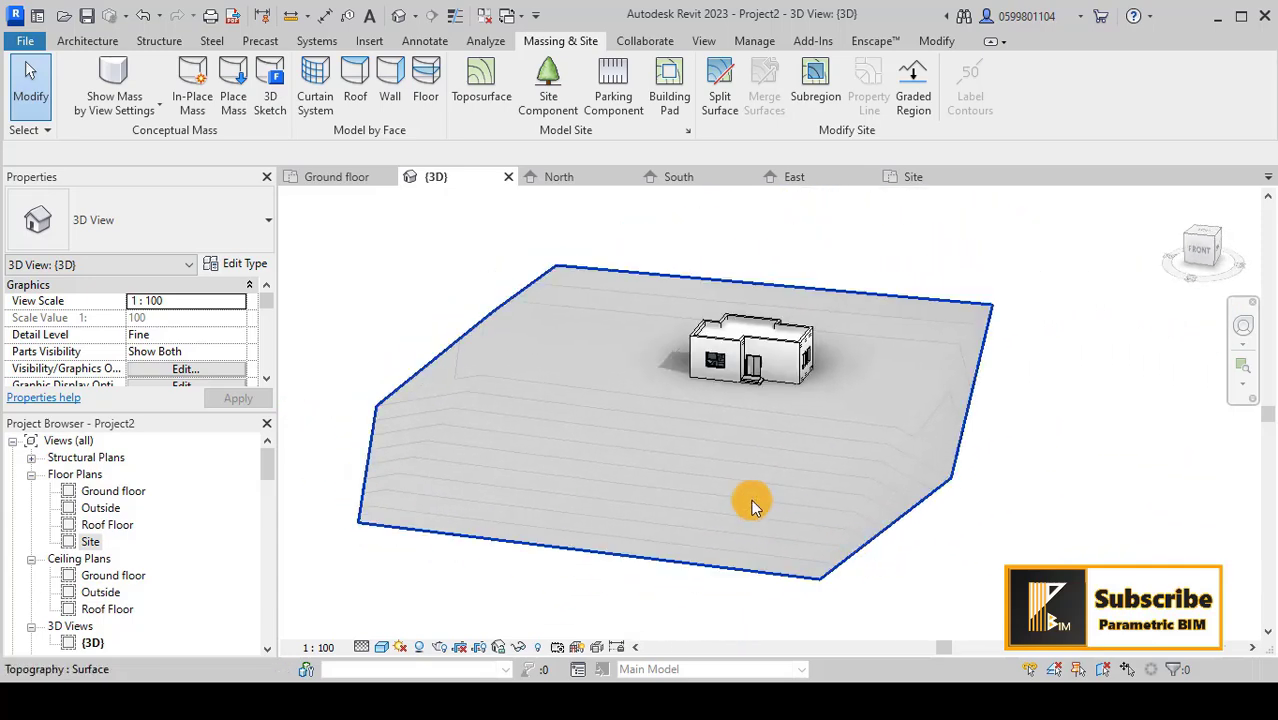
{"action": "left_click", "coordinate": [732, 570]}
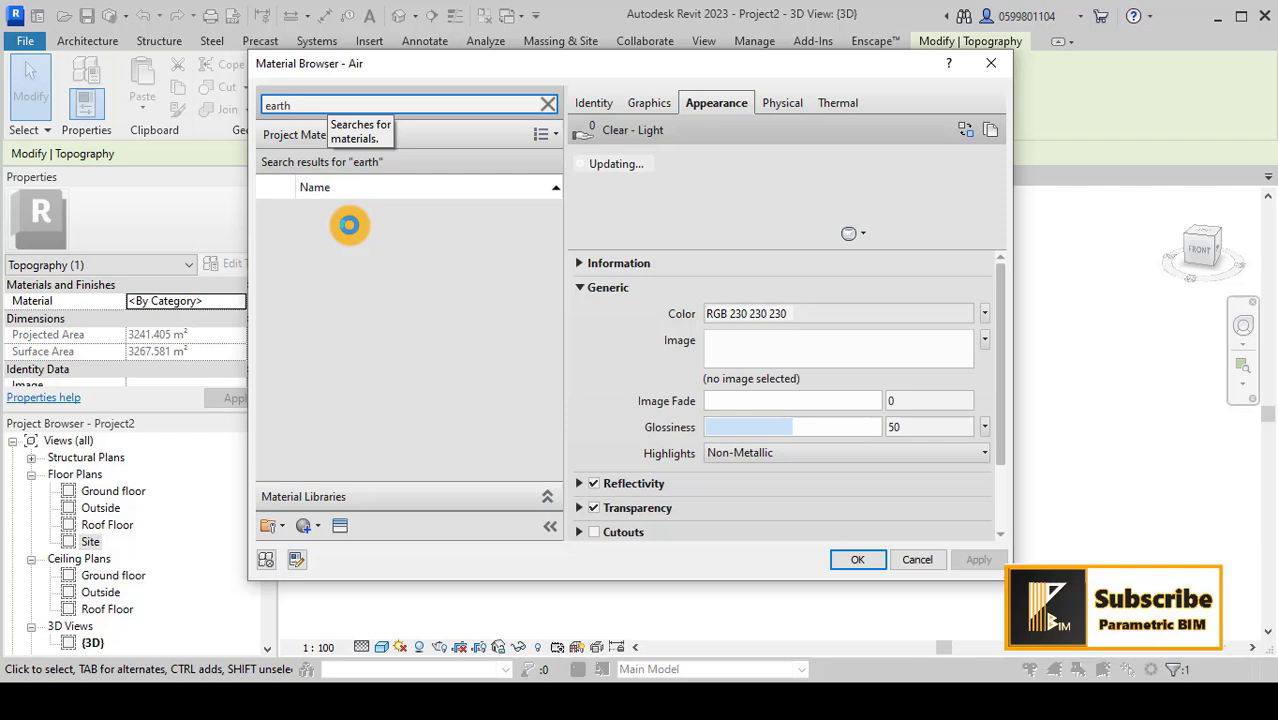
- Assign the Earth material to the toposurface with shading colour RGB 48 104 23
{"action": "left_click", "coordinate": [370, 222]}
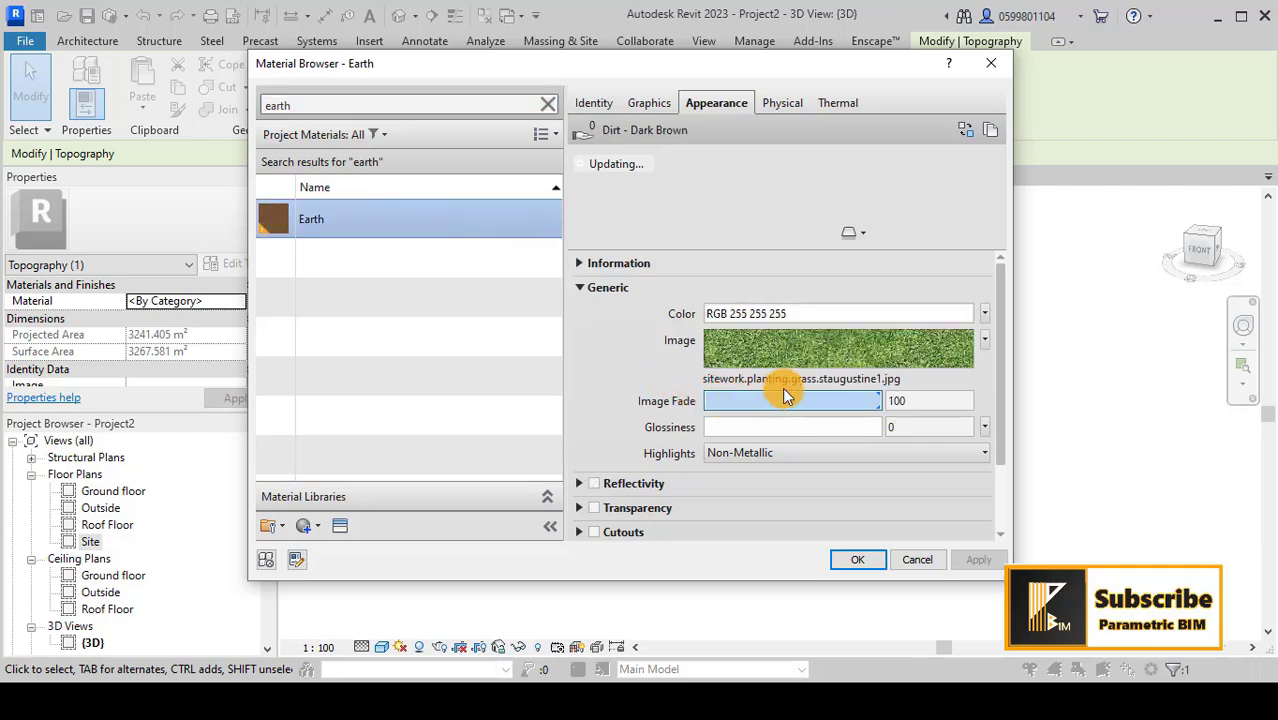
{"action": "left_click", "coordinate": [649, 104]}
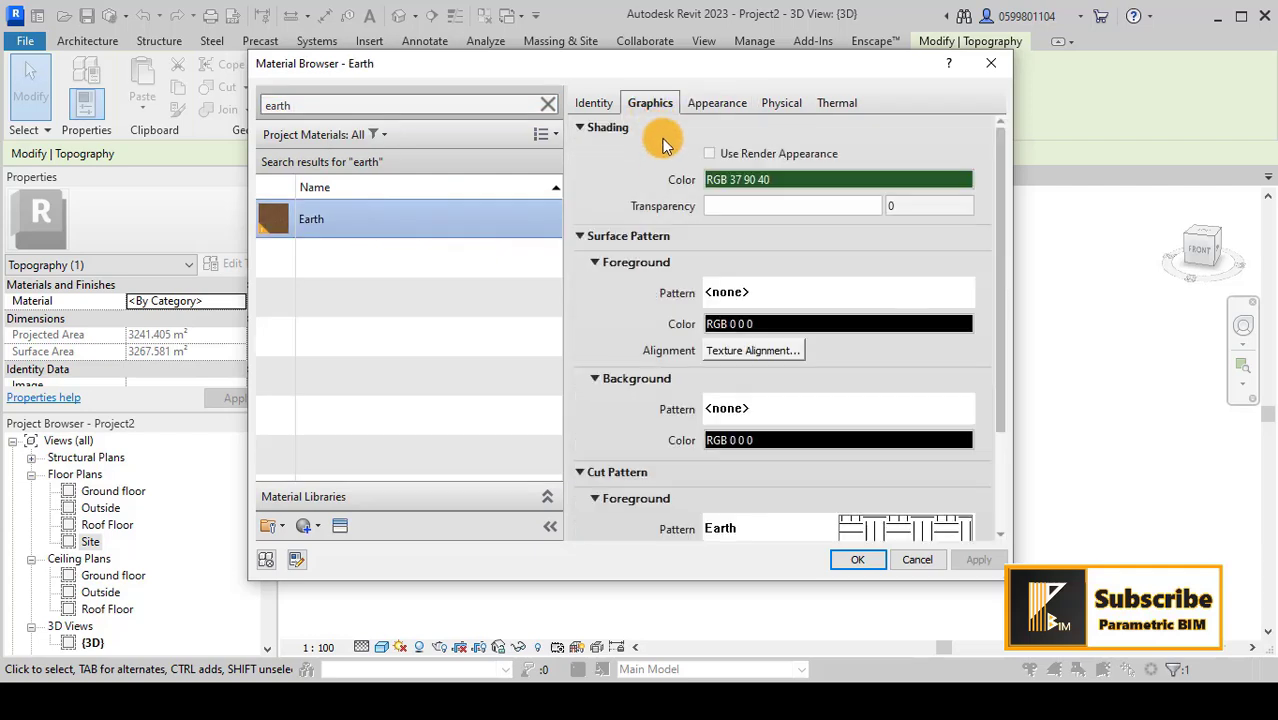
{"action": "left_click", "coordinate": [755, 181]}
{"action": "left_click_drag", "start_coordinate": [710, 276], "coordinate": [704, 251]}
{"action": "left_click", "coordinate": [706, 482]}
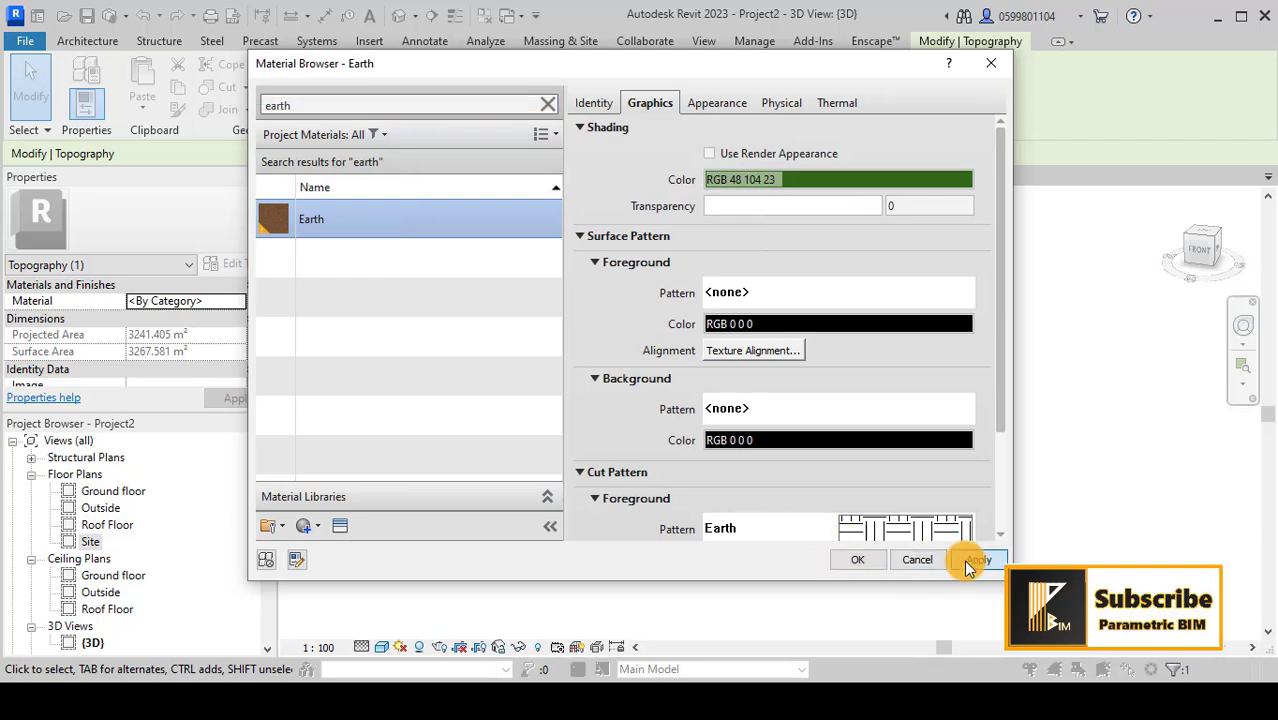
{"action": "left_click", "coordinate": [857, 560]}
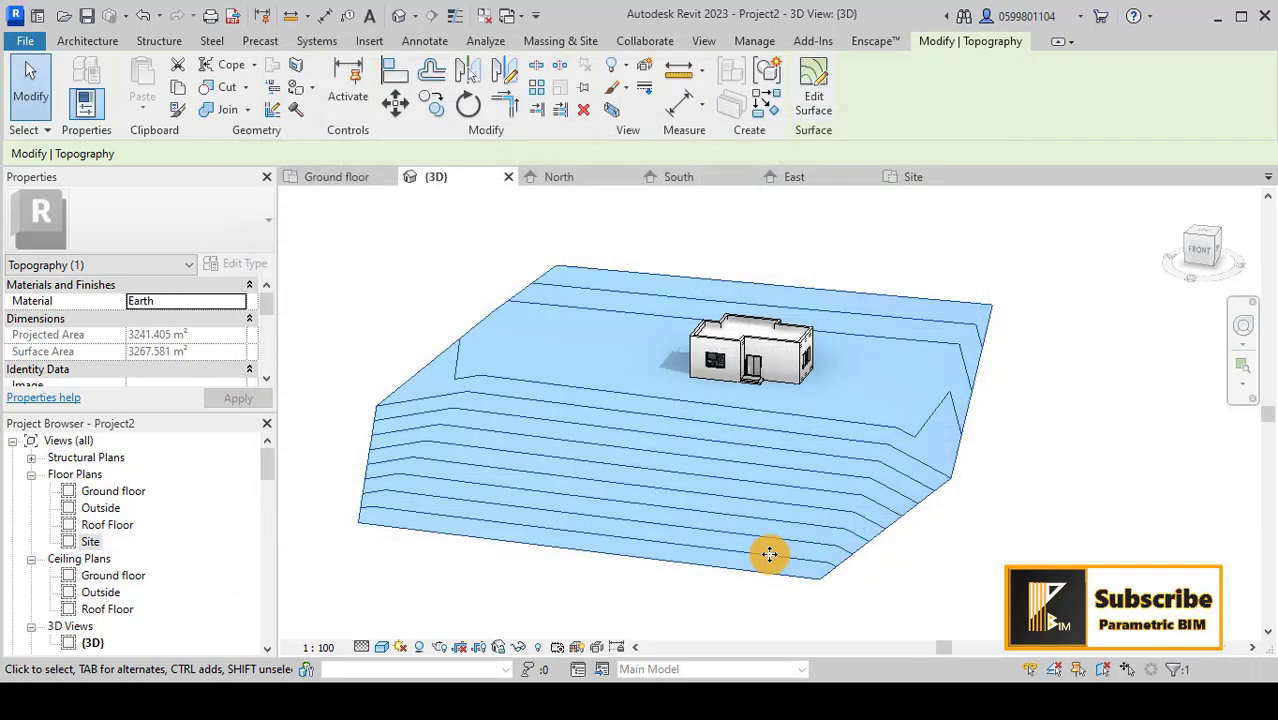
- Orbit around the house and switch the 3D view to a shaded style with shadows
{"action": "left_click", "coordinate": [630, 590]}
{"action": "middle_click_drag", "start_coordinate": [995, 585], "coordinate": [970, 588], "text": "shift"}
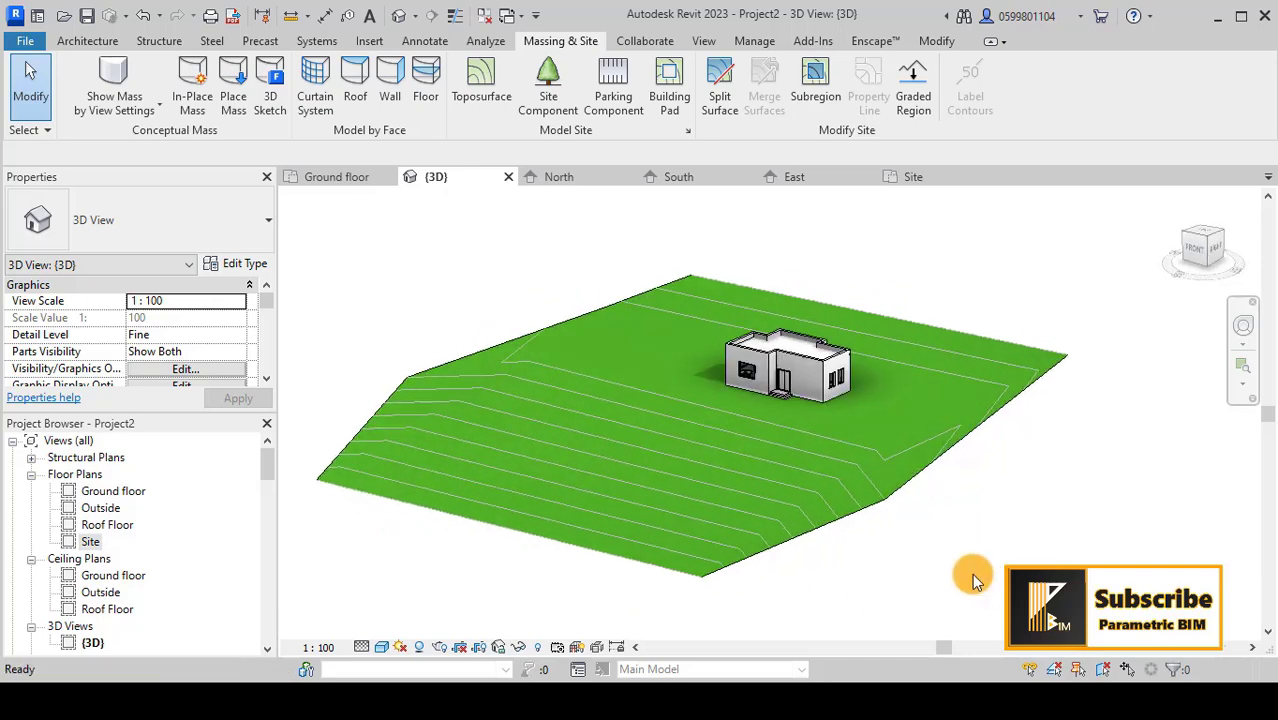
{"action": "scroll", "coordinate": [827, 410], "scroll_direction": "up", "scroll_amount": 2}
{"action": "scroll", "coordinate": [734, 457], "scroll_direction": "down", "scroll_amount": 1}
{"action": "scroll", "coordinate": [833, 443], "scroll_direction": "up", "scroll_amount": 2}
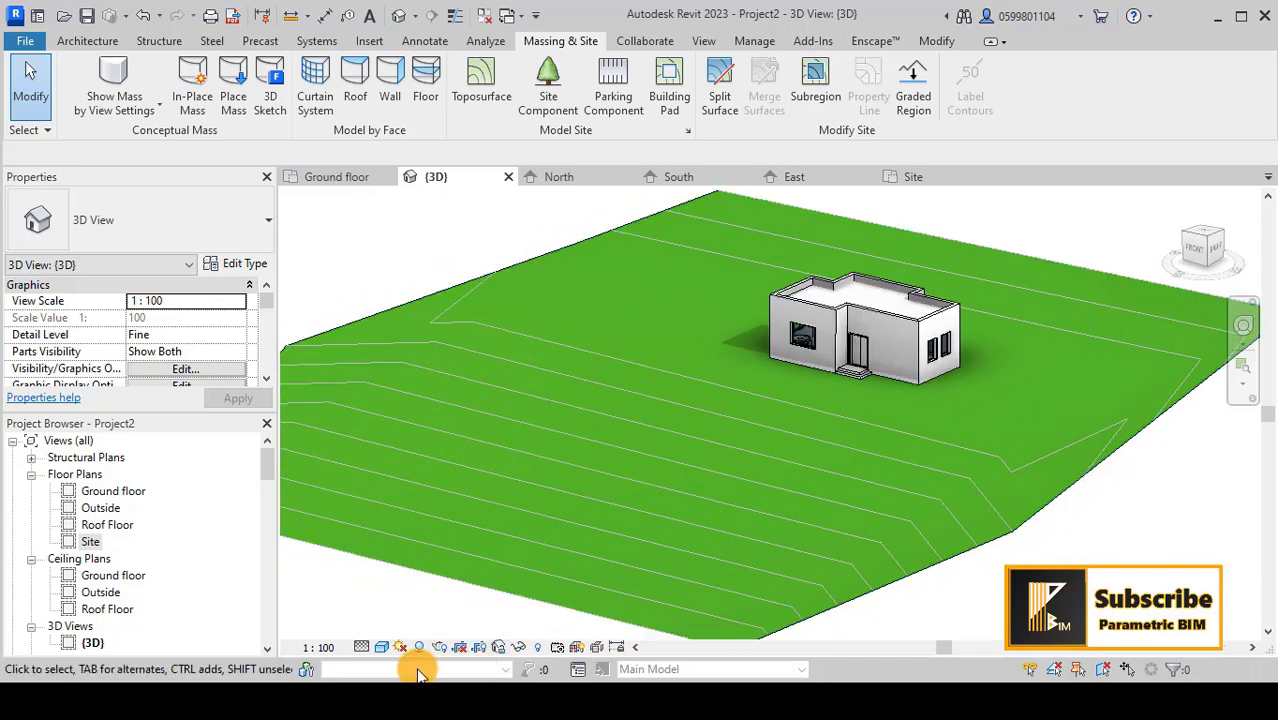
{"action": "left_click", "coordinate": [383, 649]}
{"action": "left_click", "coordinate": [430, 626]}
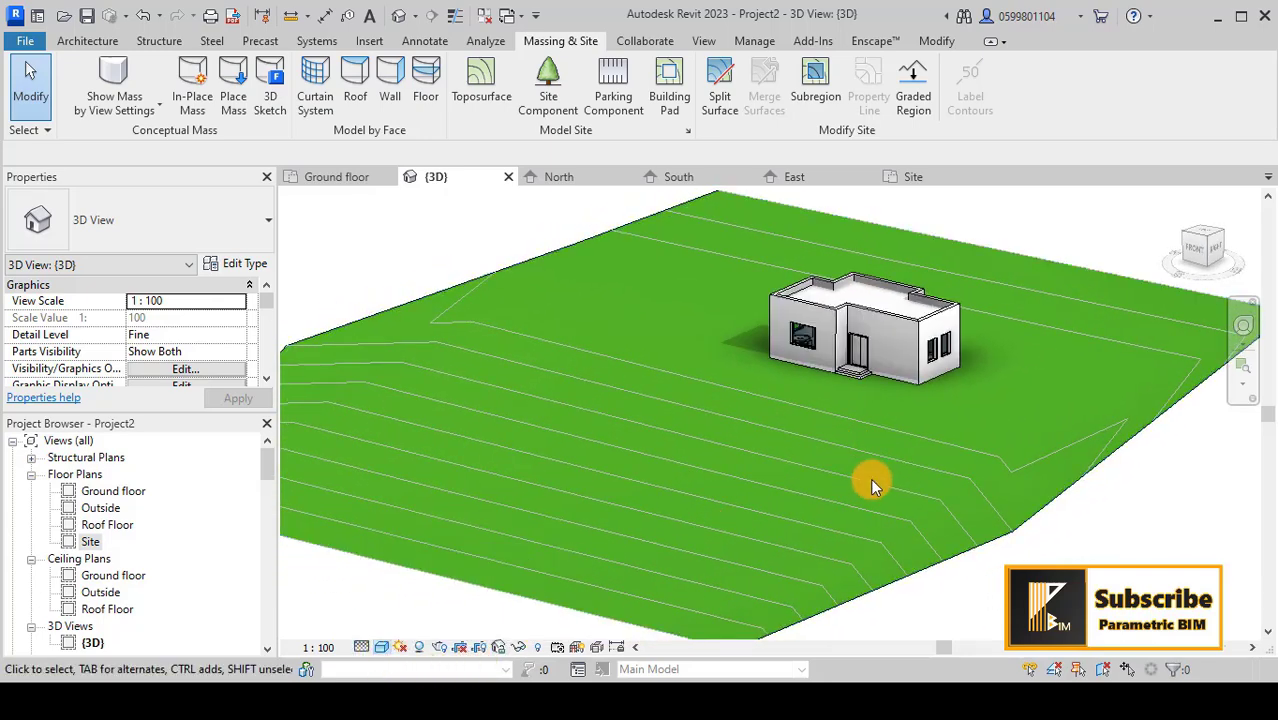